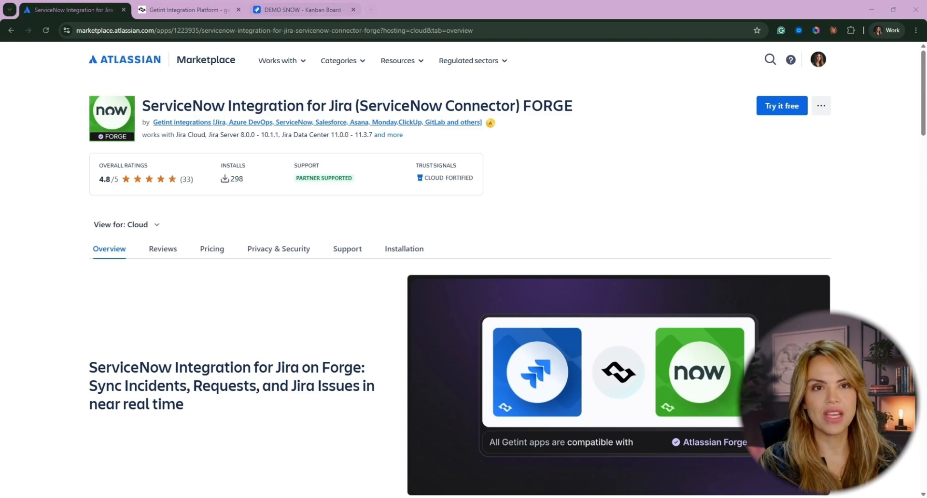
- Switch to the Getint Integration Platform, create a new integration and choose Jira as its first app
left_click(213, 7)
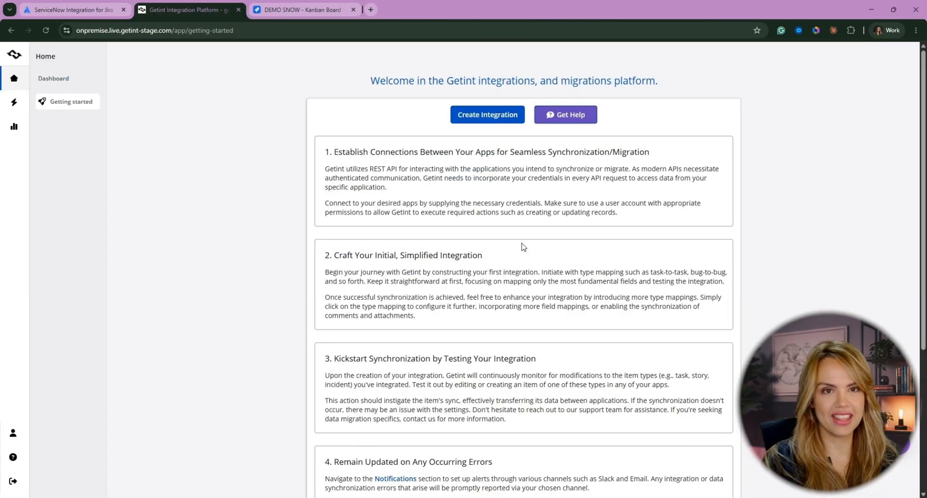
left_click(483, 110)
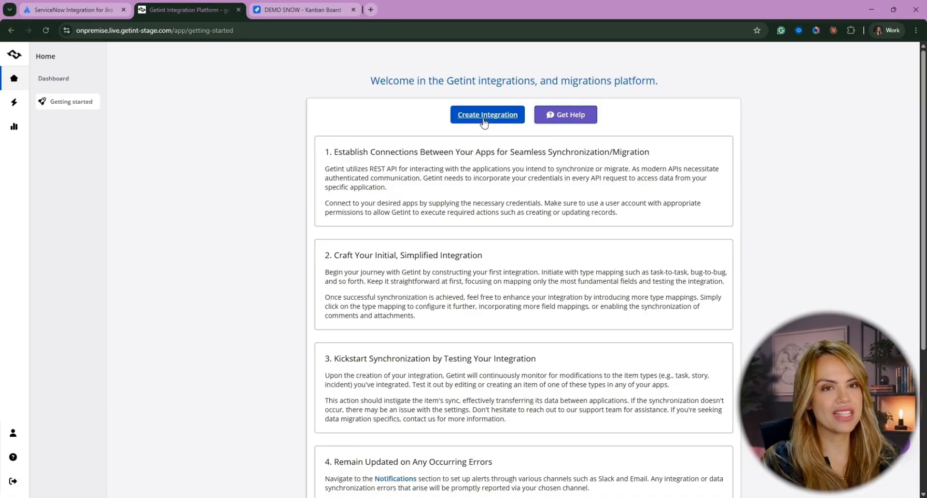
left_click(333, 171)
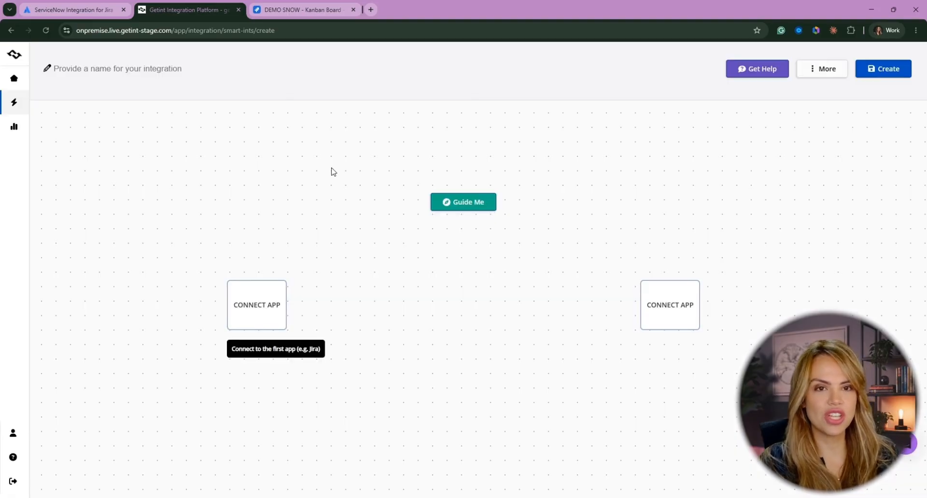
left_click(260, 318)
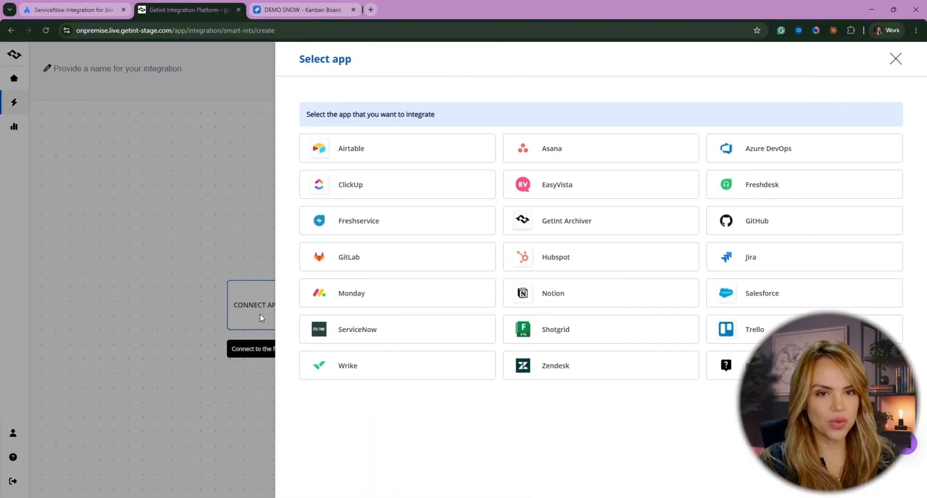
left_click(775, 255)
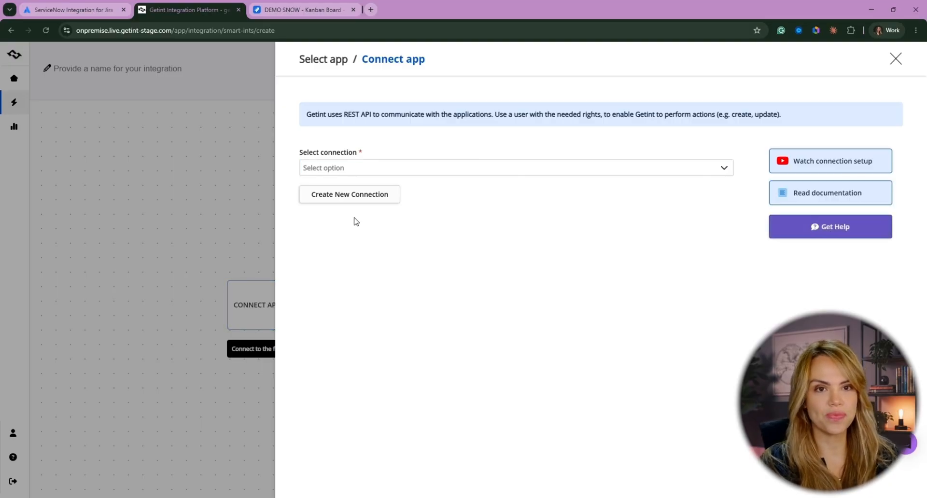
- Search the existing connections for SNOW and select the Jira Snow Demo connection
left_click(320, 169)
scroll(353, 211, "down", 2)
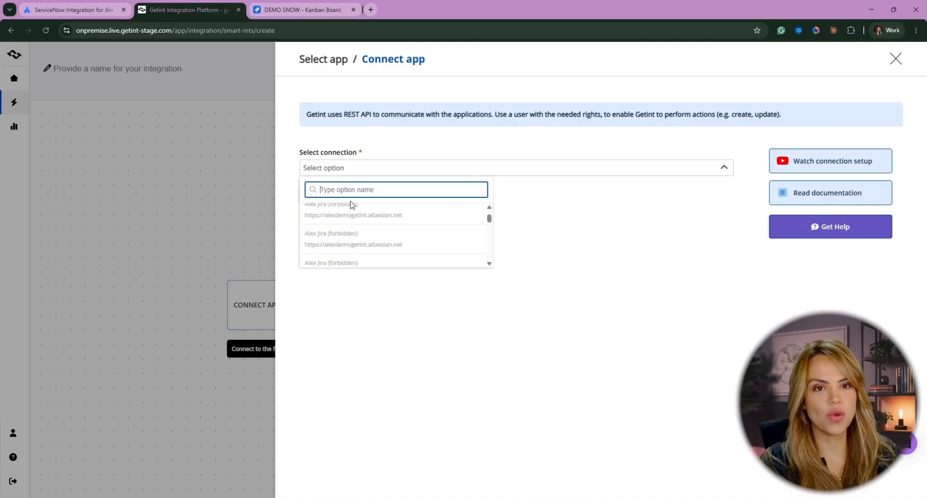
type("SONOW")
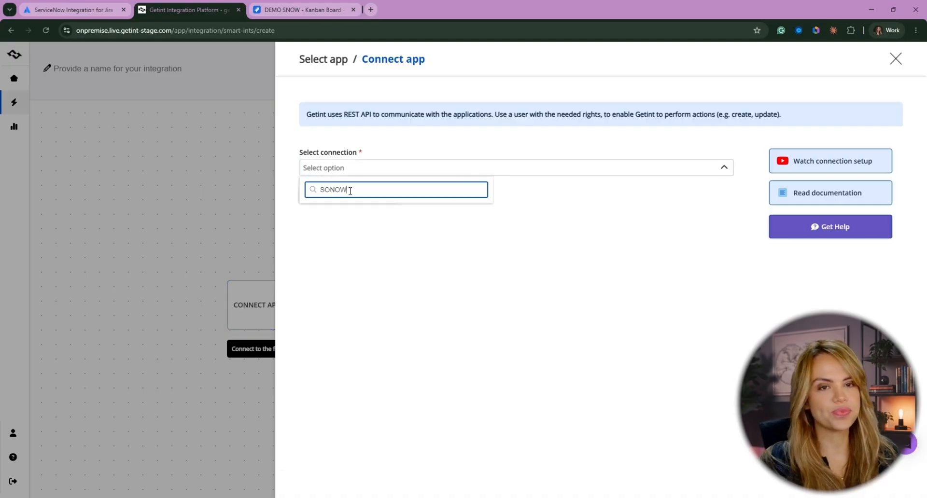
key("BackSpace")
key("BackSpace")
key("BackSpace")
key("BackSpace")
key("BackSpace")
type("SN")
key("BackSpace")
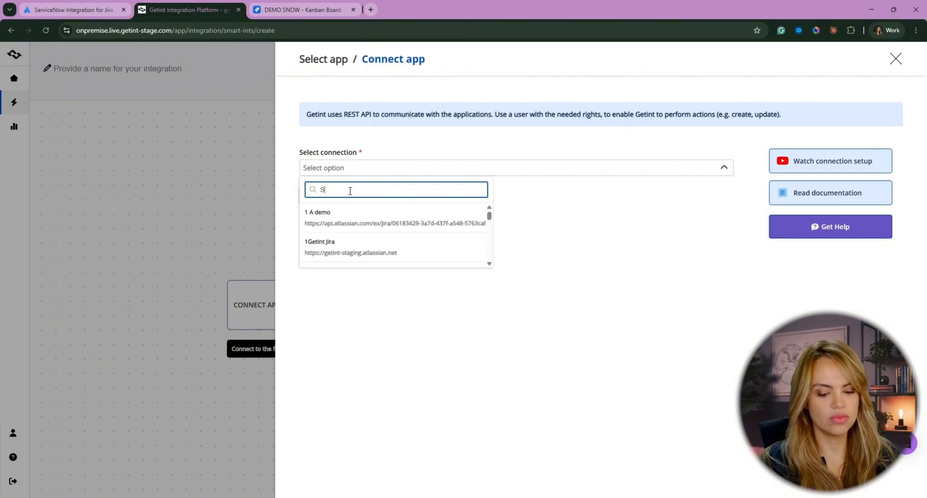
type("NOW")
left_click(348, 228)
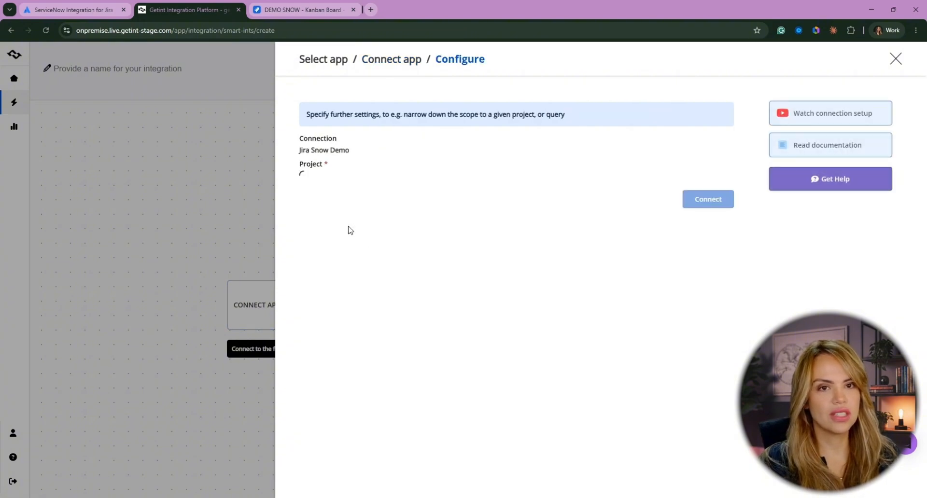
- Limit the Jira connection to the DEMO SNOW project and connect it
left_click(344, 193)
type("SNOW")
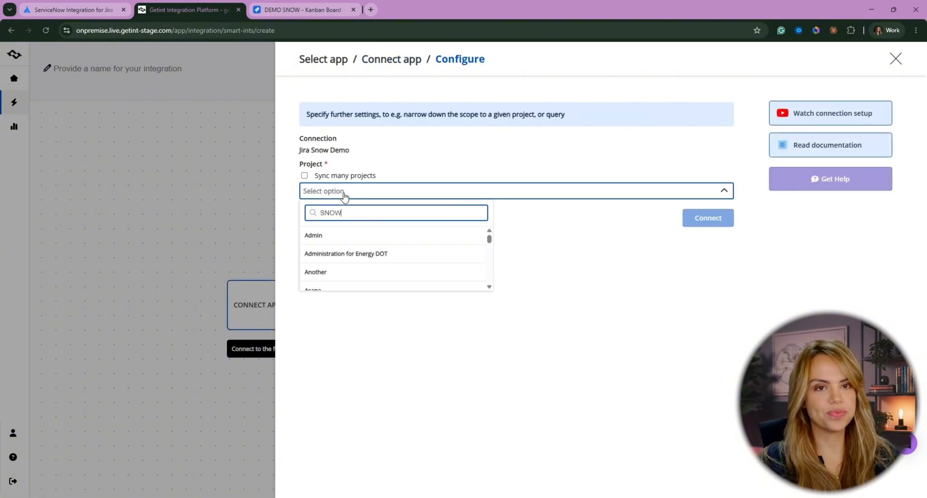
left_click(337, 236)
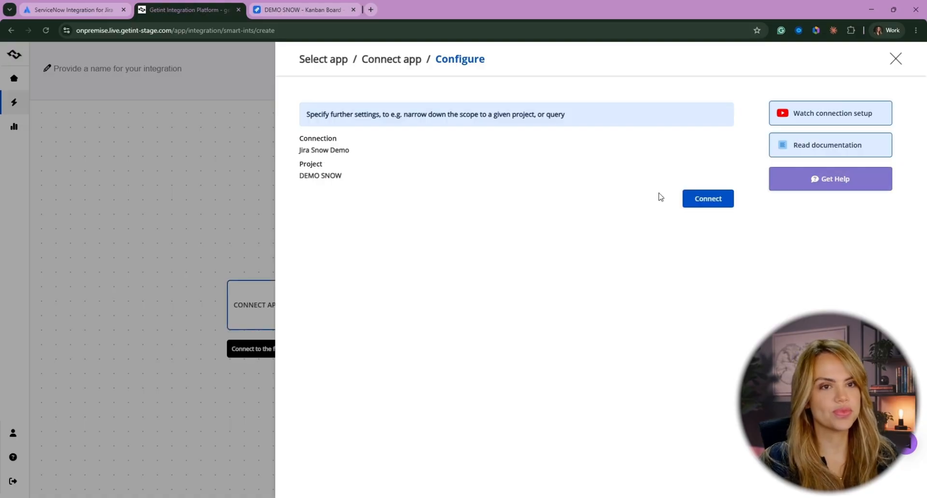
left_click(706, 197)
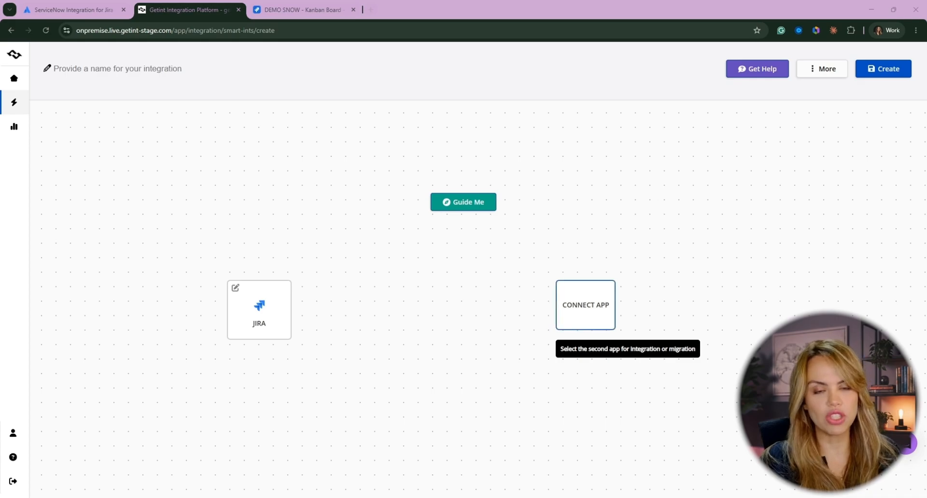
- Connect ServiceNow as the second app using the existing SNOW CONNECTION (MA) connection
left_click(592, 315)
left_click(406, 324)
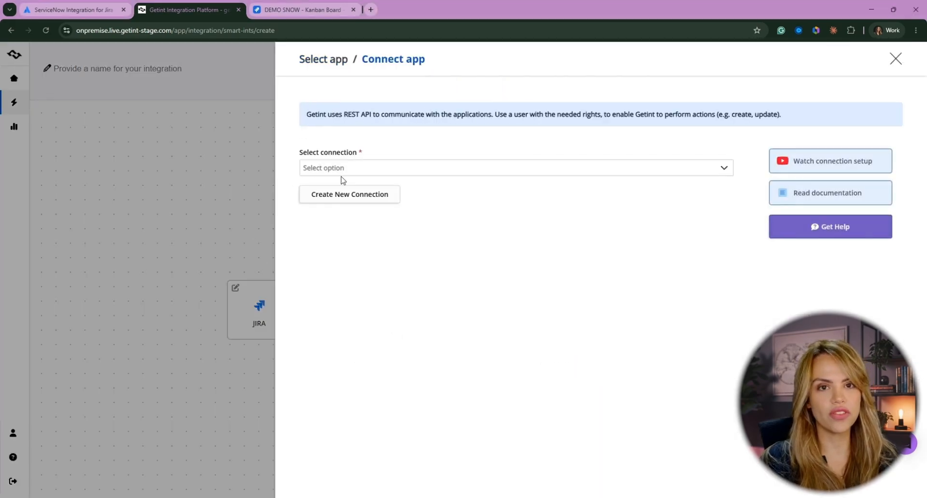
left_click(360, 172)
type("SNOW")
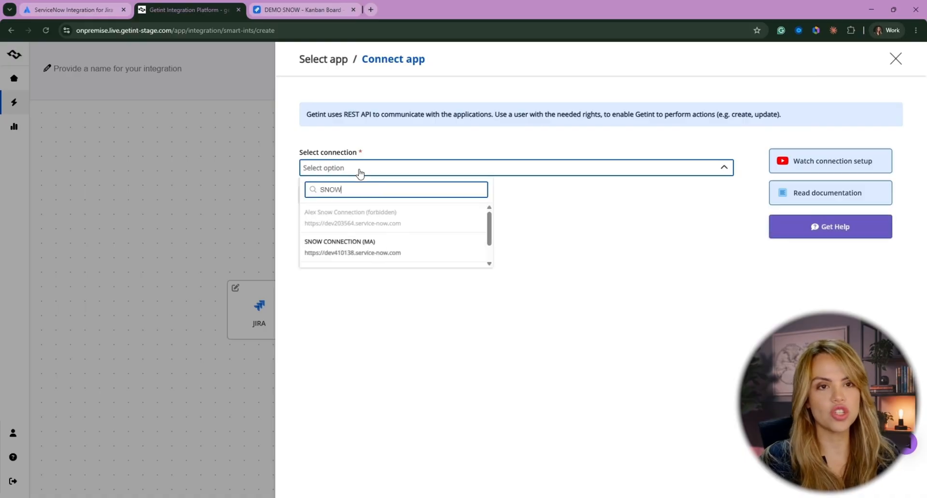
left_click(312, 256)
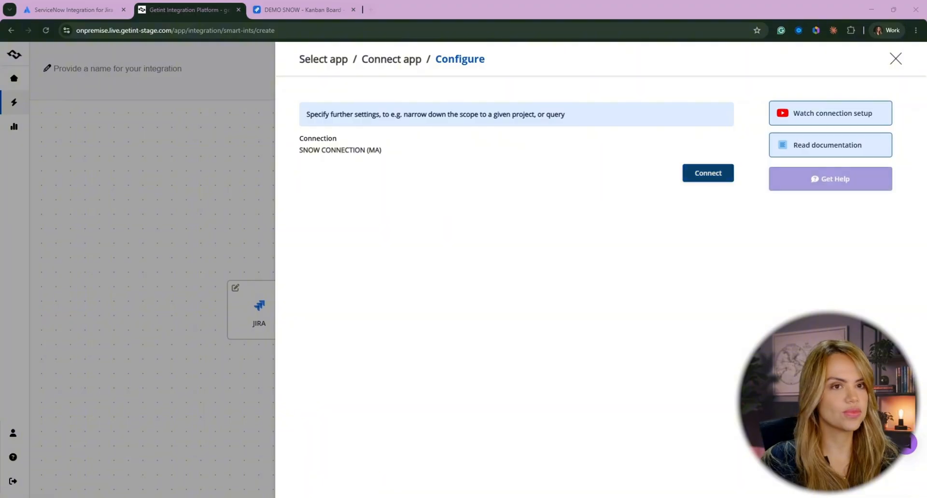
left_click(716, 176)
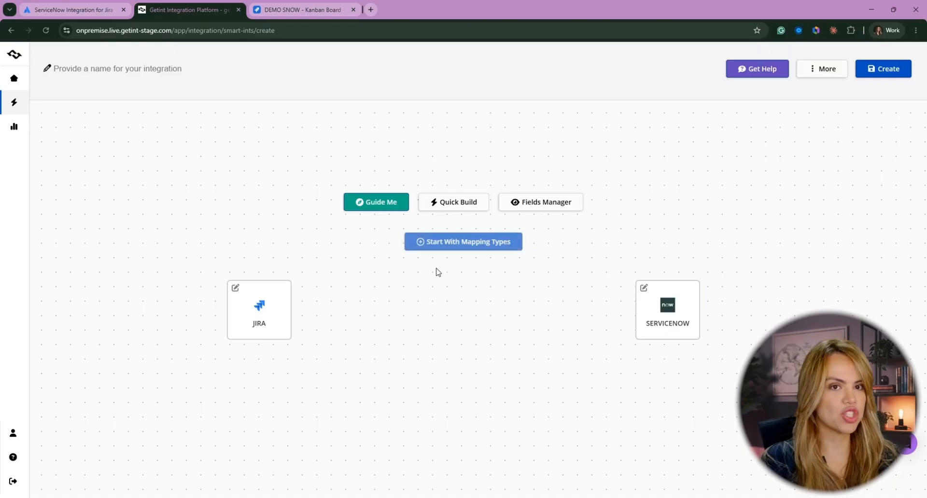
- Add a type mapping between the Jira type Task and the ServiceNow type Incident
left_click(451, 245)
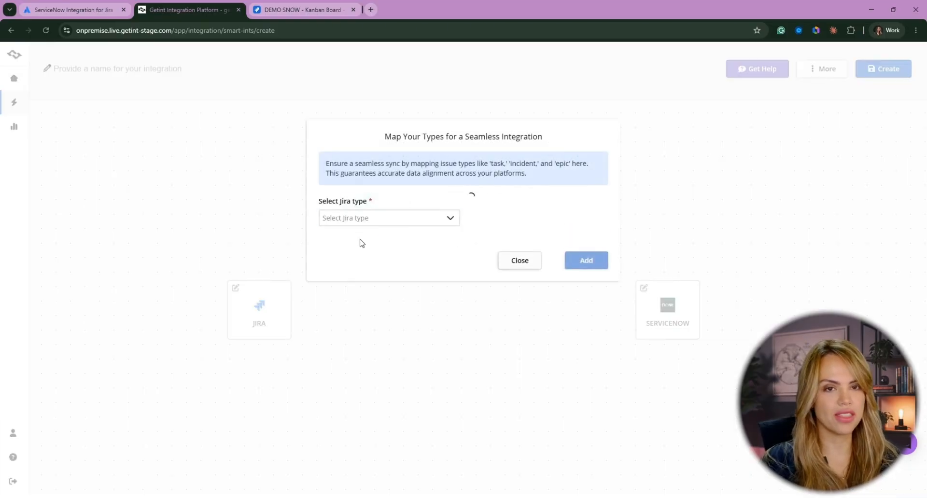
left_click(378, 219)
scroll(374, 287, "down", 2)
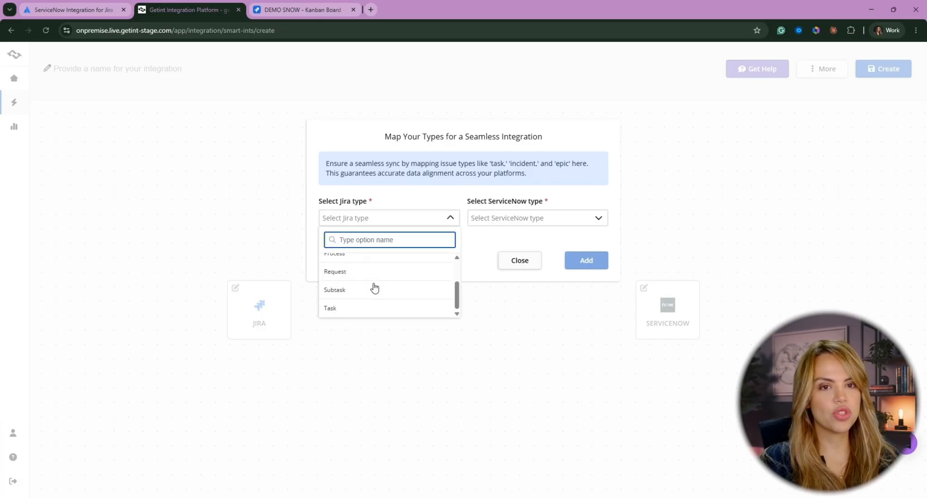
left_click(340, 311)
left_click(507, 219)
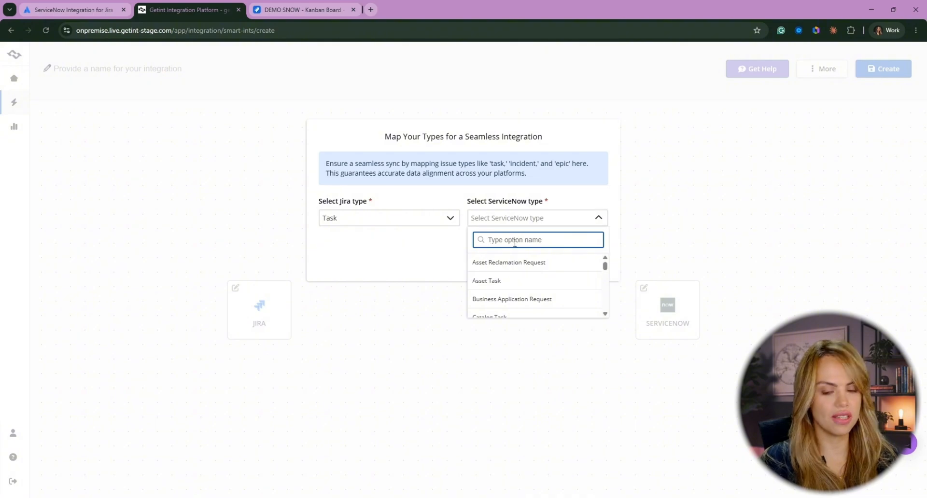
type("INCI")
left_click(485, 262)
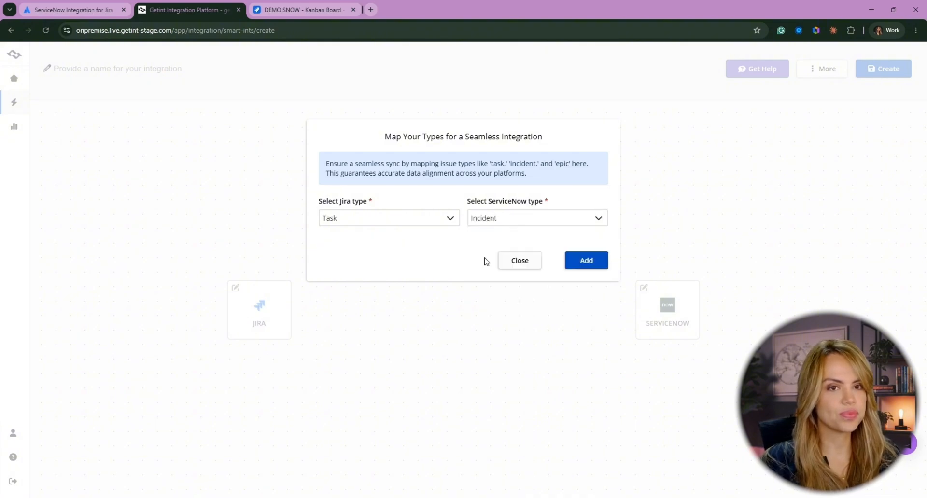
left_click(597, 263)
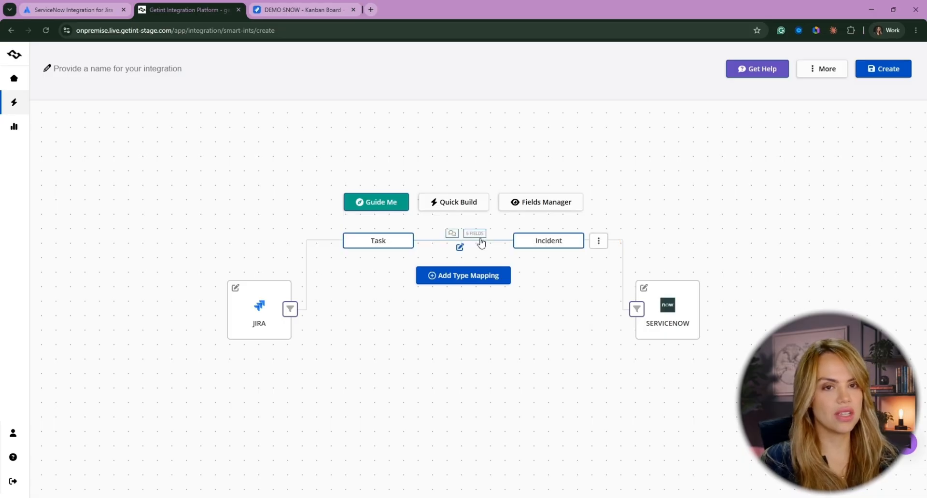
- Open the field configuration of the Task–Incident type mapping, with Description syncing in both directions
left_click(404, 245)
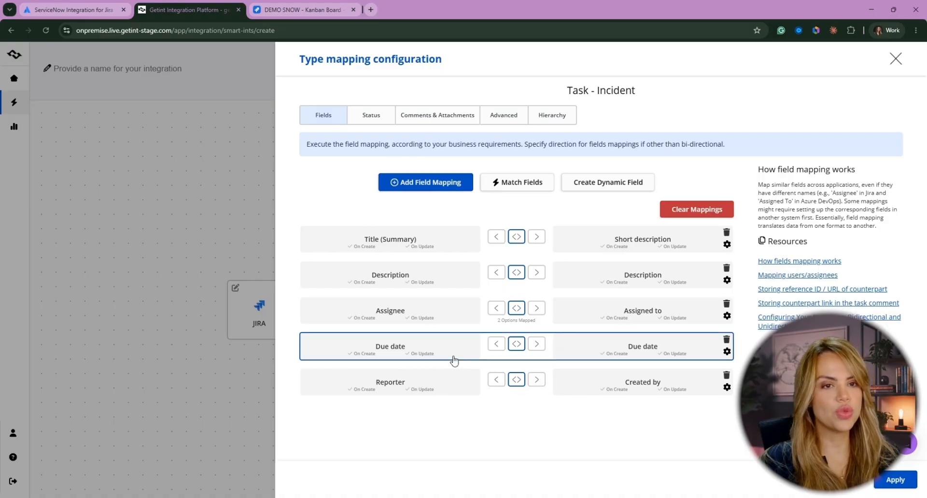
left_click(537, 272)
left_click(515, 272)
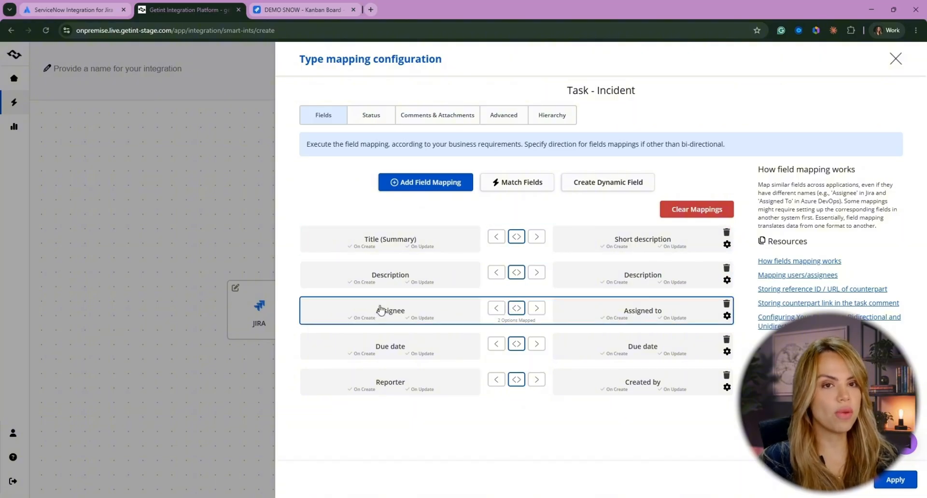
- Switch the field mappings to one-way synchronization from Jira to ServiceNow
left_click(540, 237)
left_click(537, 283)
left_click(300, 164)
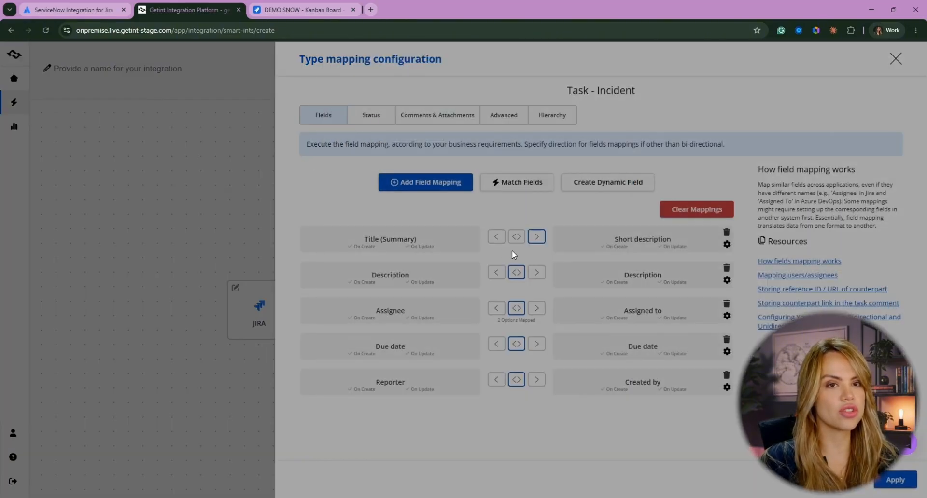
left_click(536, 385)
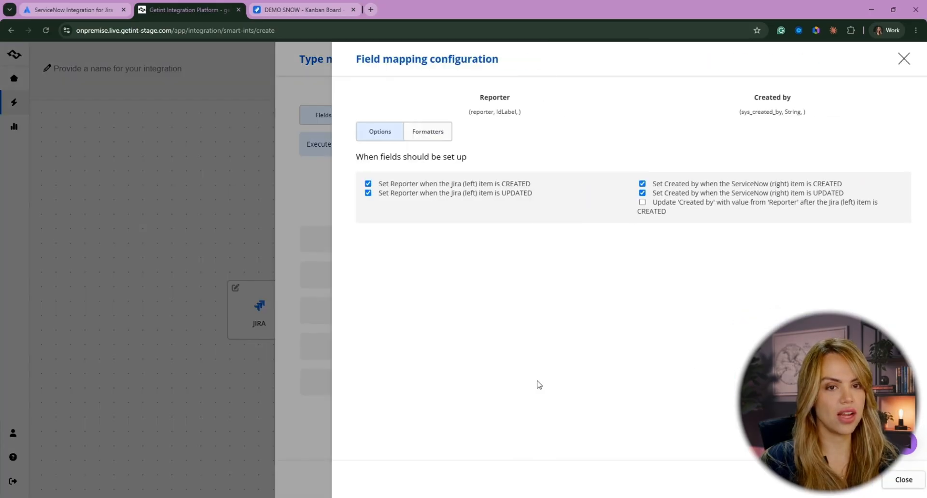
left_click(322, 261)
- Set all the field mappings back to bidirectional synchronization
left_click(516, 379)
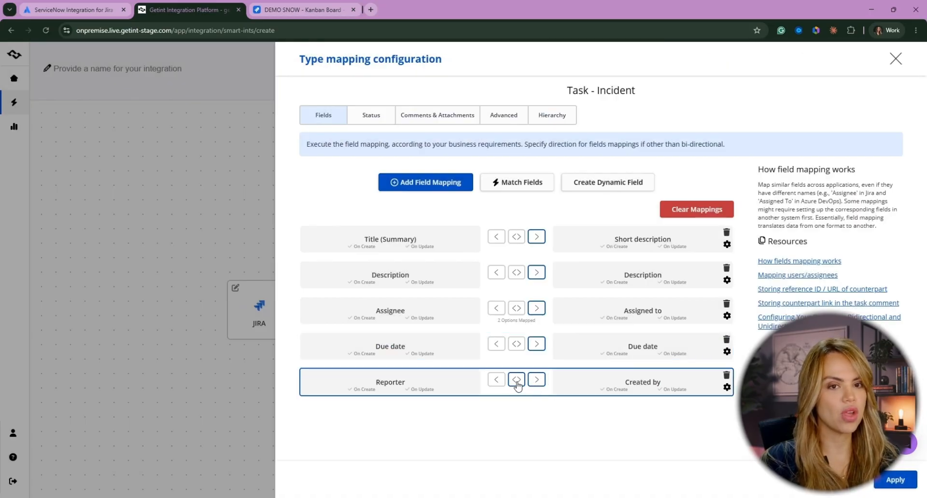
left_click(516, 307)
left_click(516, 273)
left_click(516, 236)
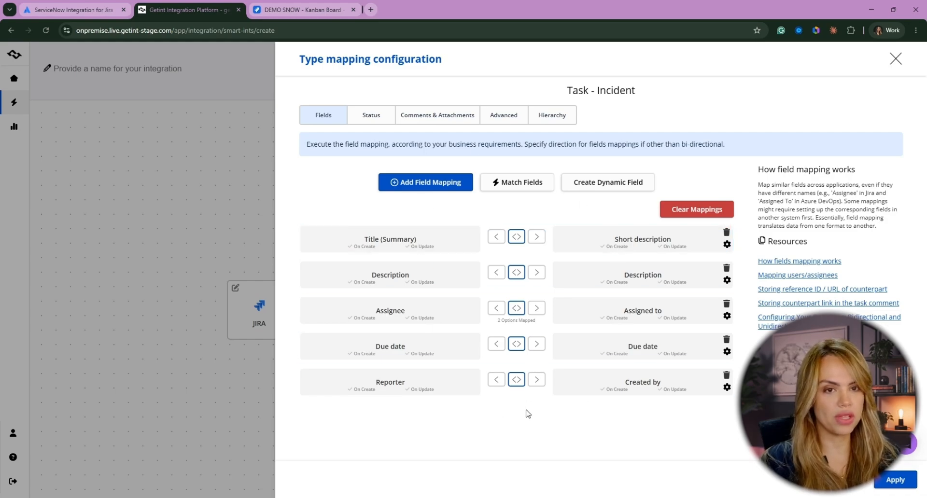
left_click(426, 184)
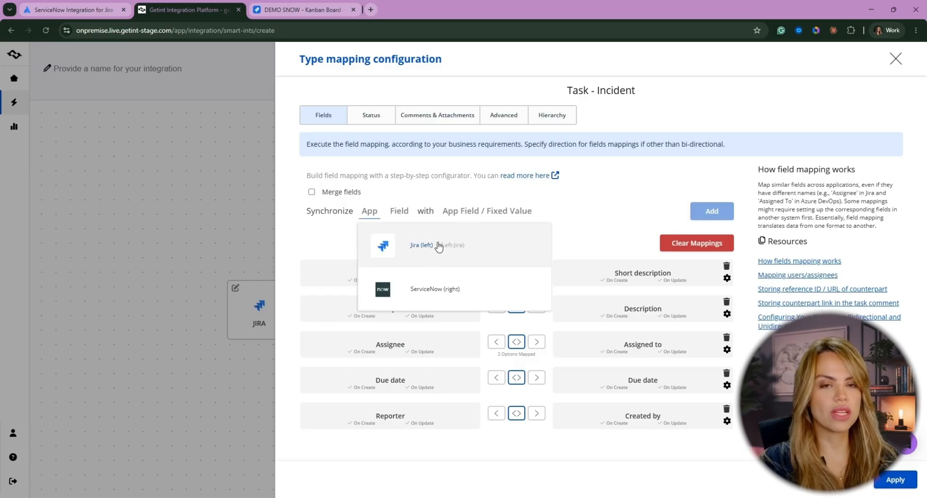
left_click(431, 256)
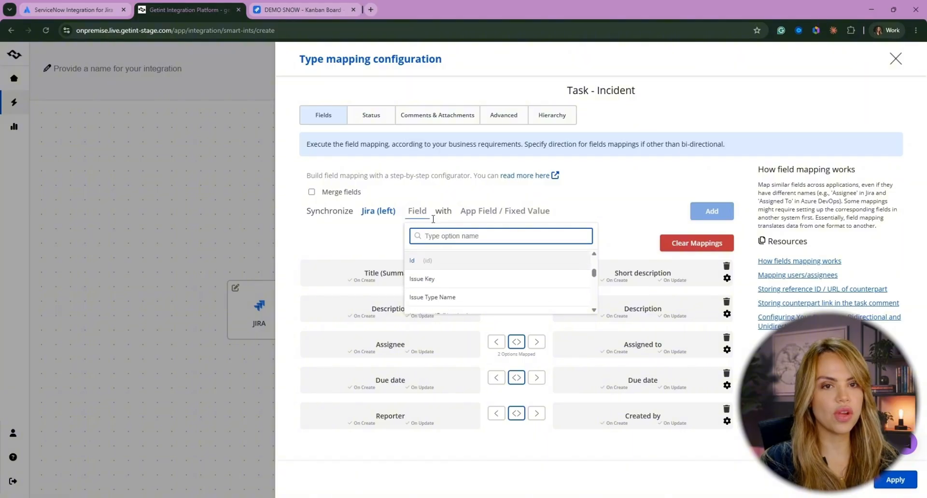
left_click(433, 220)
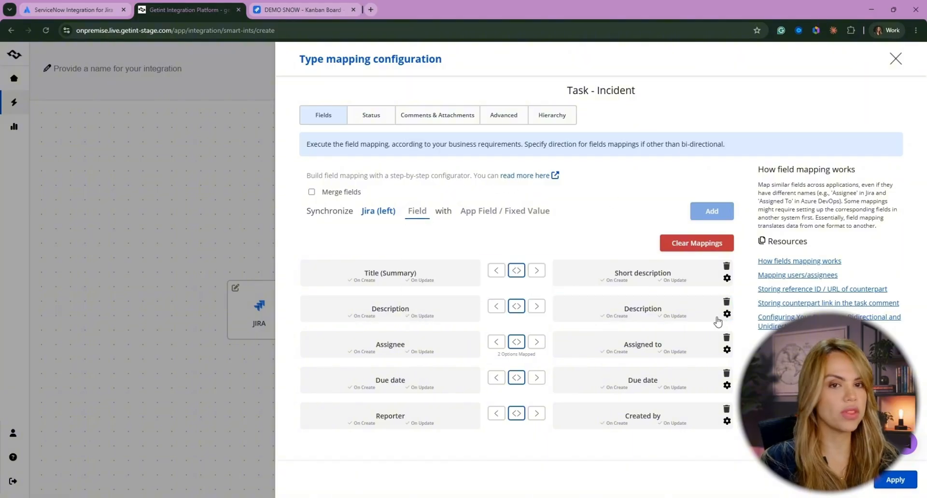
- Delete the Due date field mapping from the Task–Incident type mapping
left_click(726, 373)
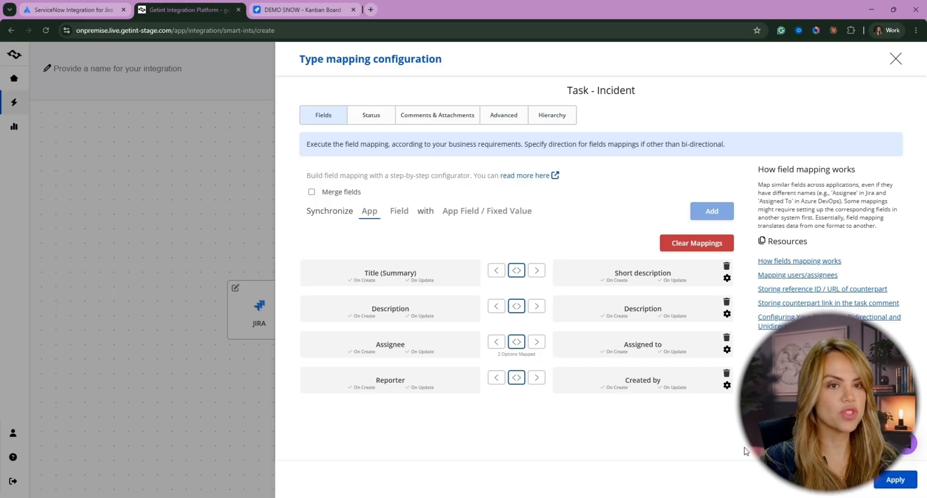
- Map the Jira status To Do to the ServiceNow state New in the Task–Incident status mapping
left_click(377, 121)
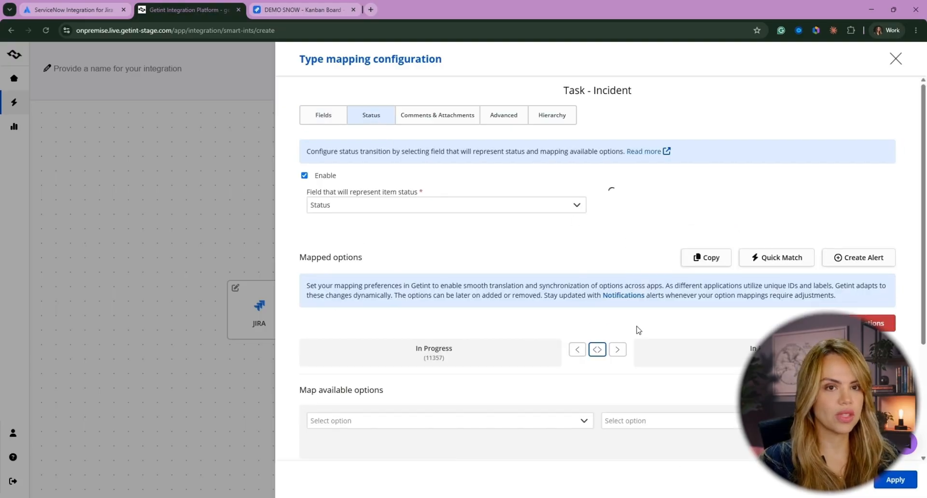
scroll(435, 371, "down", 1)
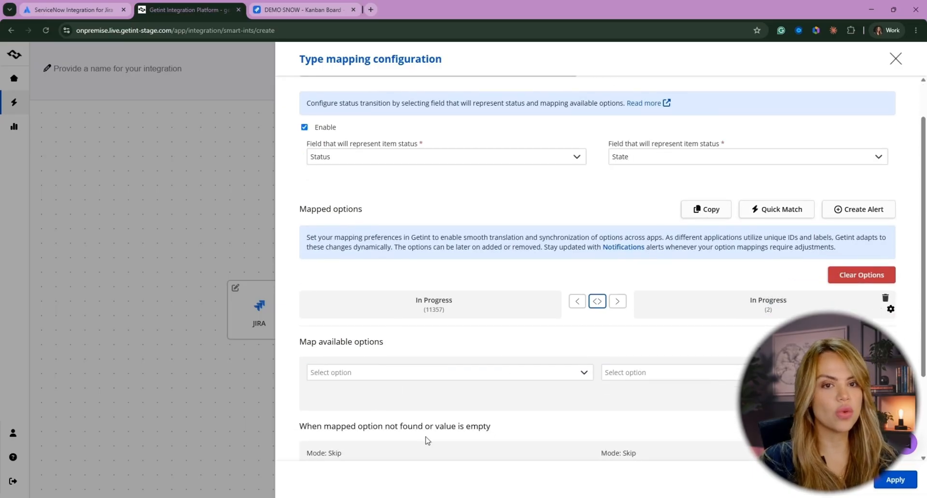
left_click(364, 372)
scroll(382, 383, "down", 2)
left_click(337, 342)
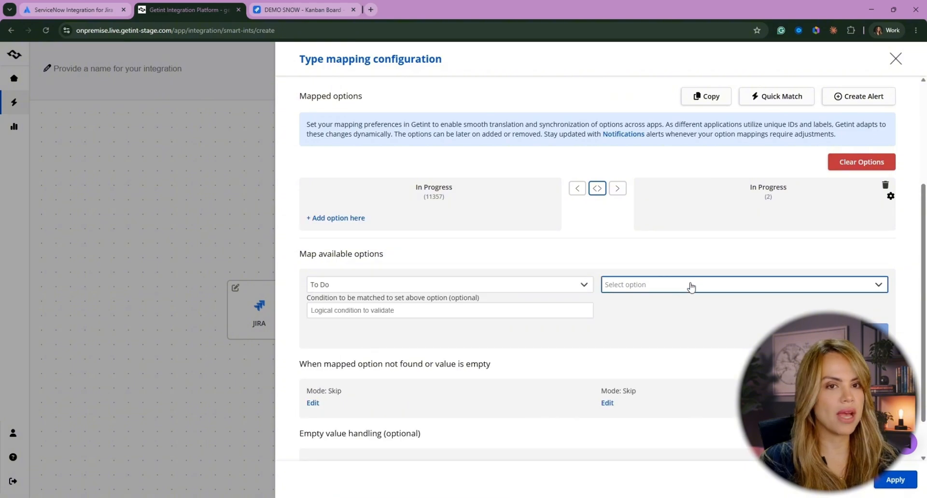
left_click(689, 286)
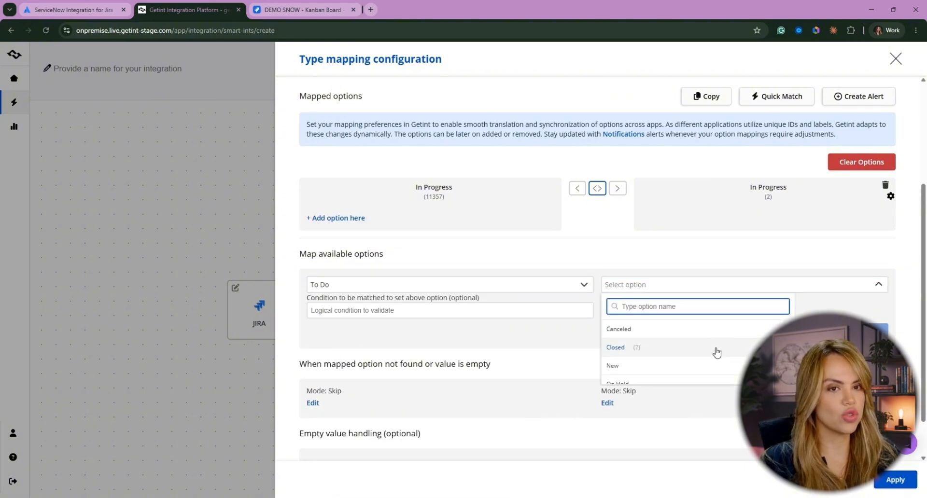
left_click(710, 366)
- Map the Jira status Done to the ServiceNow state Closed
left_click(401, 303)
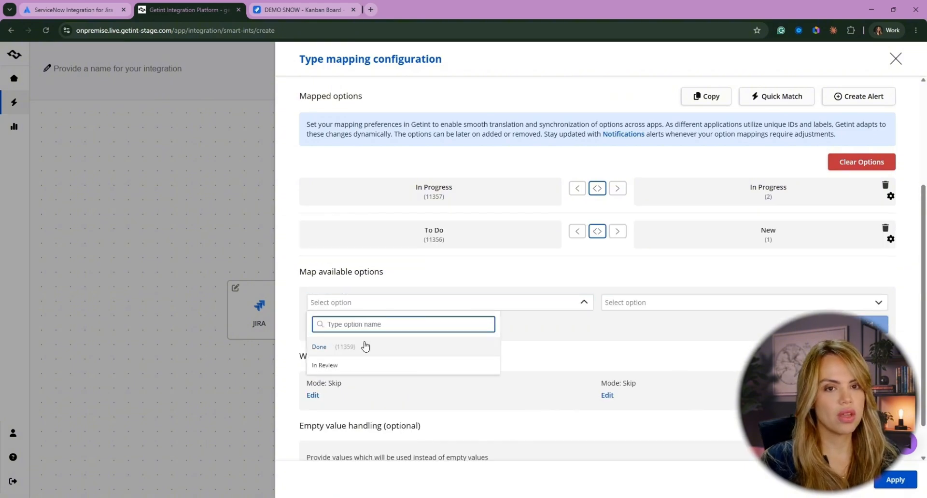
left_click(340, 345)
left_click(660, 351)
left_click(653, 416)
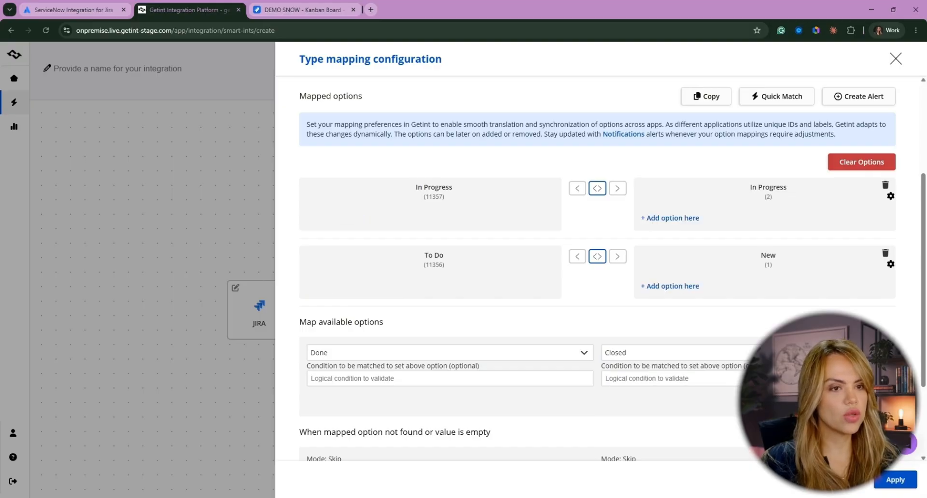
- Map the Jira status In Review to the ServiceNow state On Hold
scroll(407, 247, "down", 2)
left_click(408, 260)
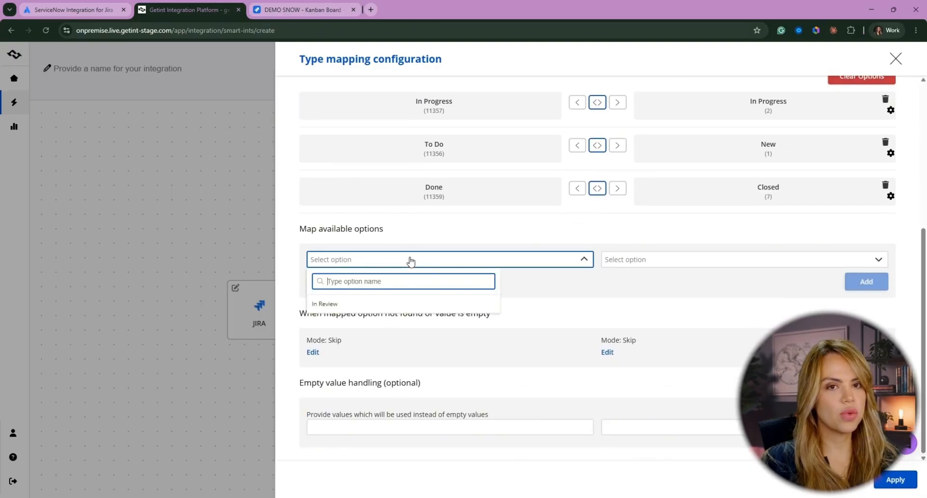
left_click(331, 308)
left_click(659, 334)
left_click(668, 397)
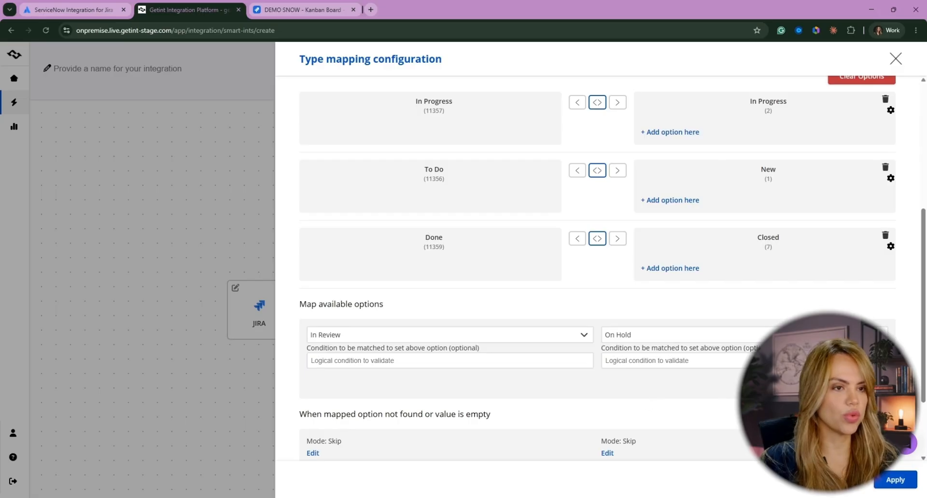
- Add the ServiceNow state Resolved as a second option to the existing Done–Closed status mapping
left_click(667, 296)
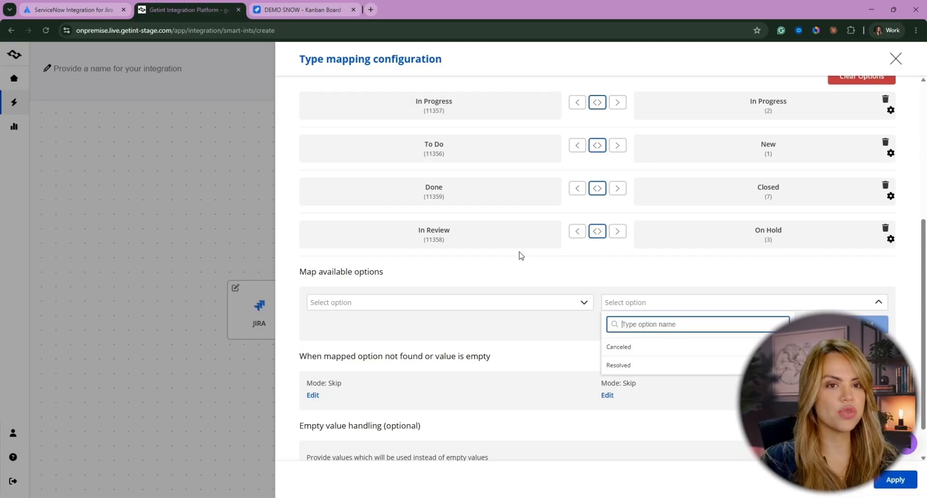
left_click(626, 366)
scroll(642, 353, "up", 1)
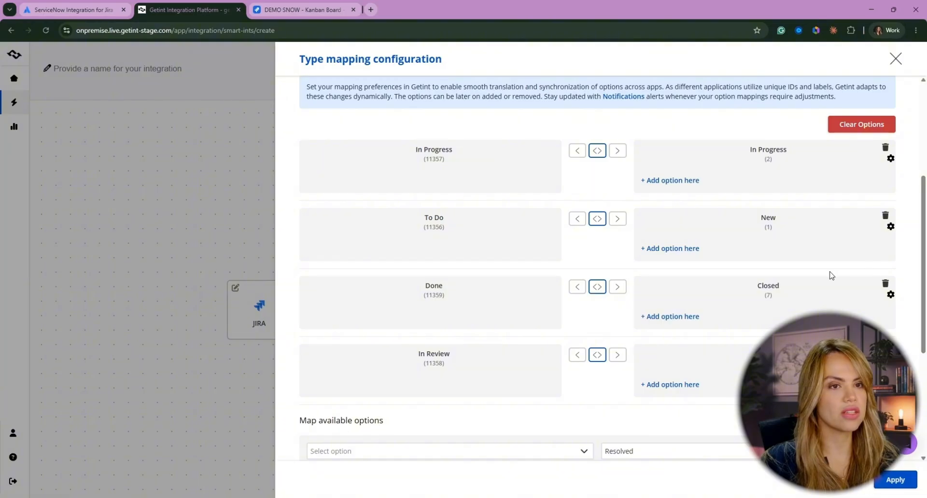
left_click(673, 318)
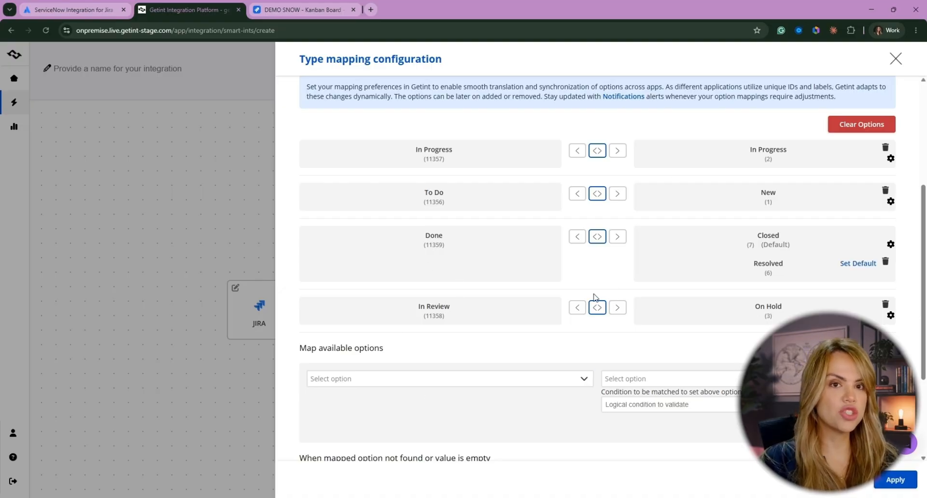
- Switch the status mappings to one-way synchronization from Jira to ServiceNow
scroll(465, 296, "up", 2)
left_click(623, 247)
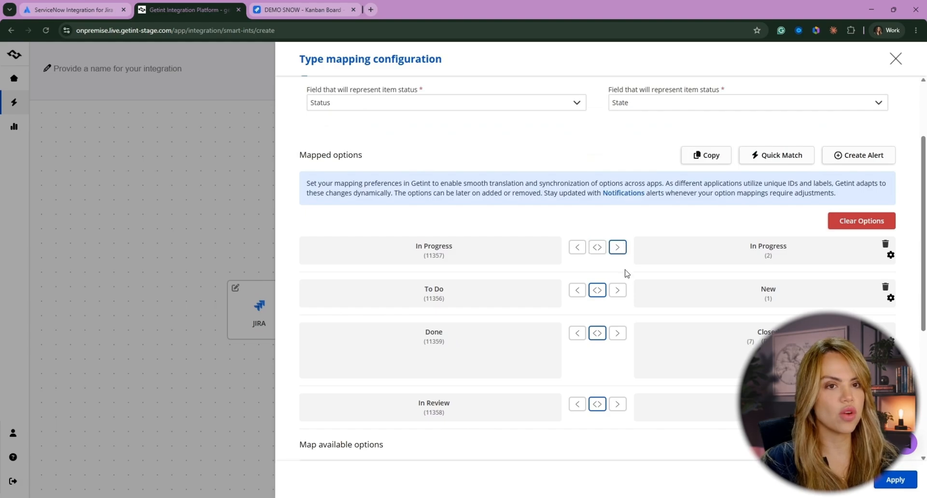
left_click(618, 290)
left_click(618, 333)
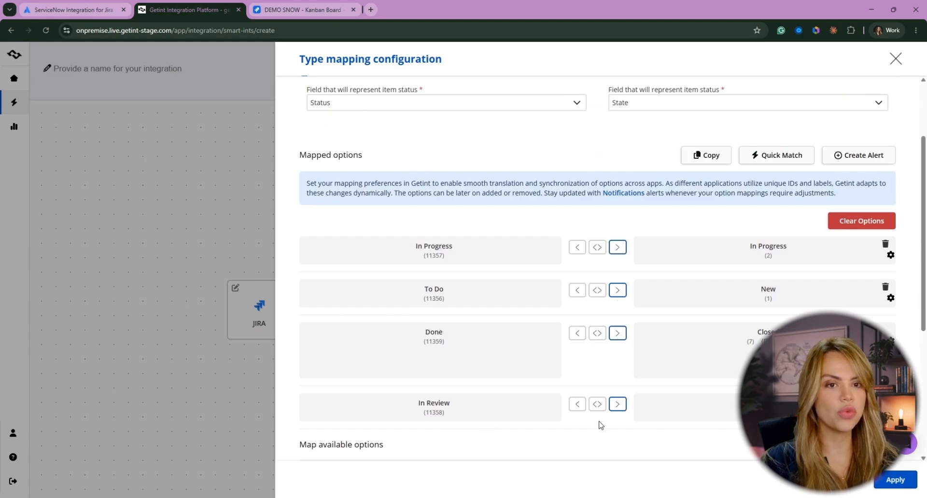
- Set all the status mappings back to bidirectional synchronization
left_click(597, 333)
left_click(597, 247)
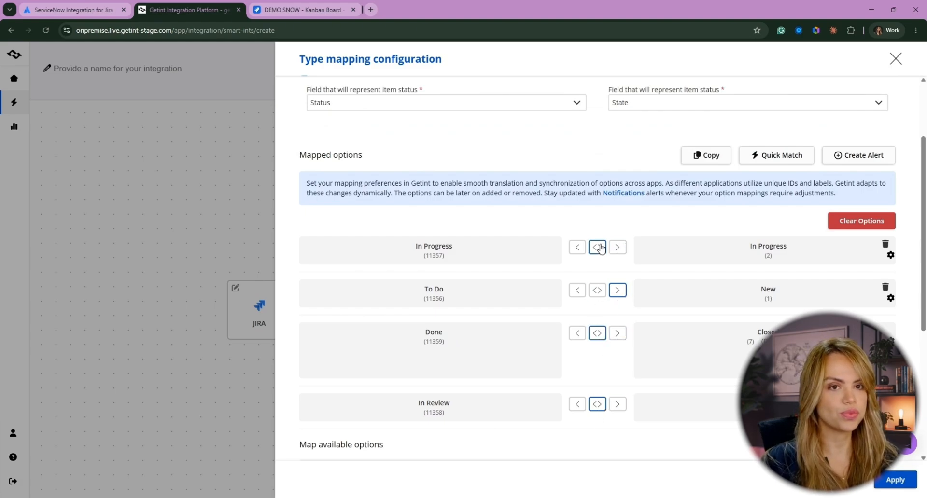
left_click(598, 293)
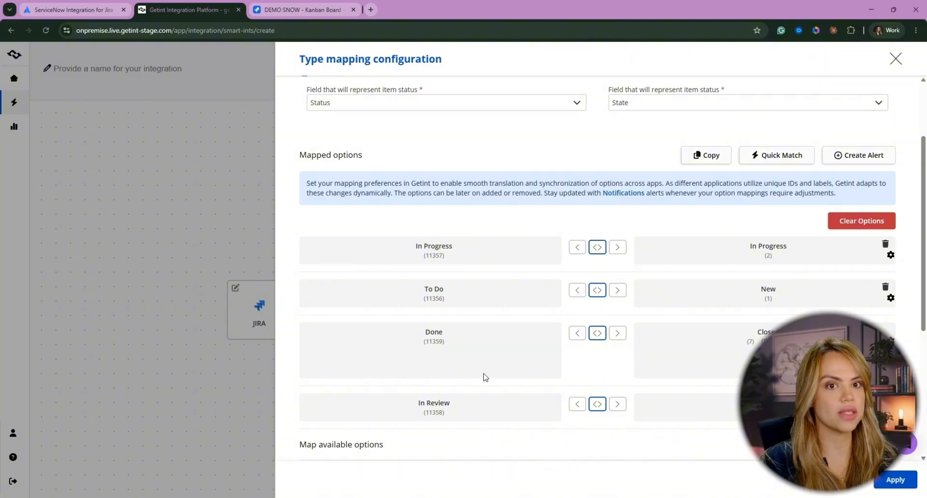
- Open the comment and attachment settings of the Task–Incident mapping and review the sync directions available for comments
scroll(512, 377, "up", 3)
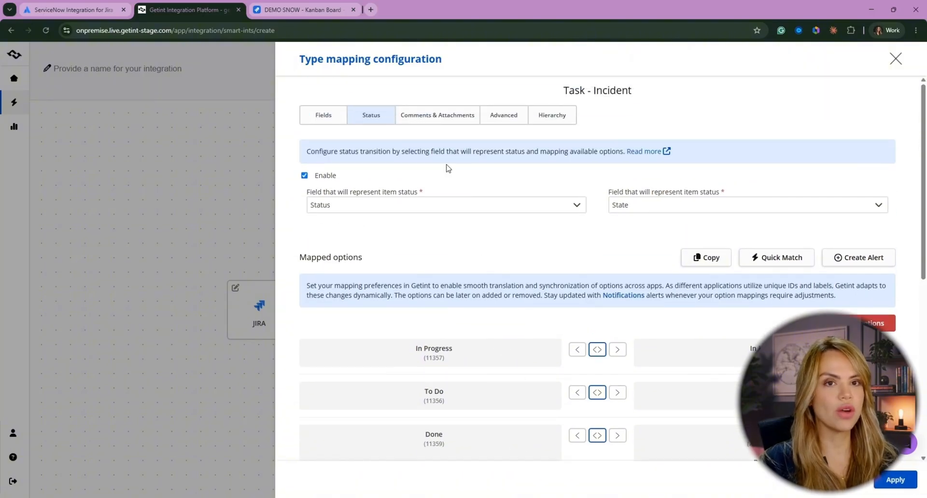
left_click(432, 120)
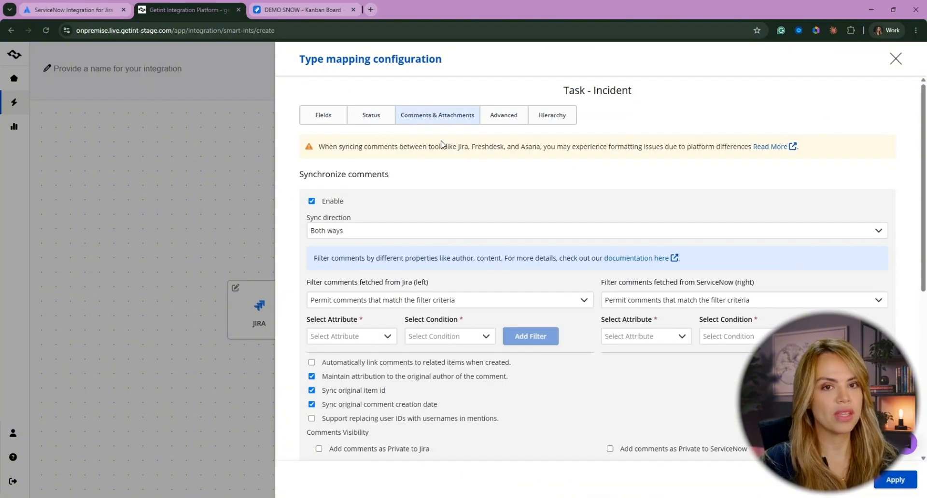
left_click(357, 232)
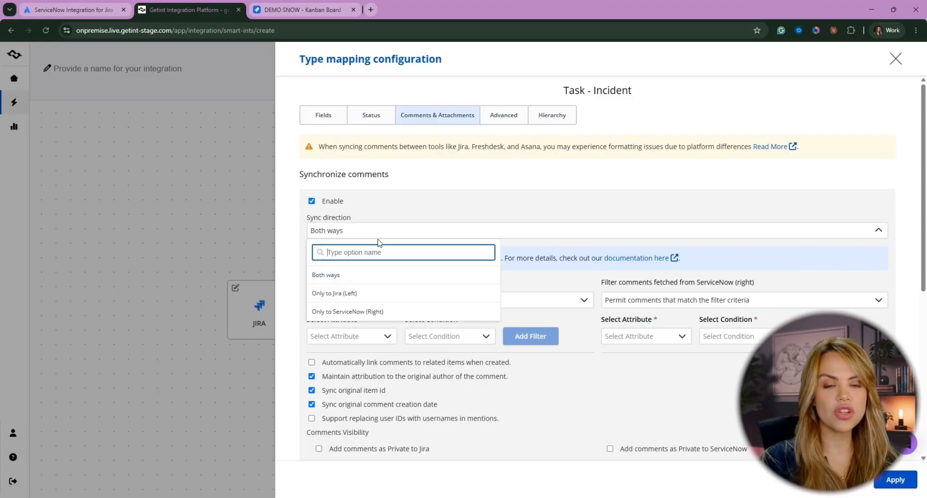
left_click(561, 208)
- Prepare a filter permitting matching comments fetched from Jira, with the attribute Content and the condition contains, leaving its value empty
scroll(476, 265, "down", 1)
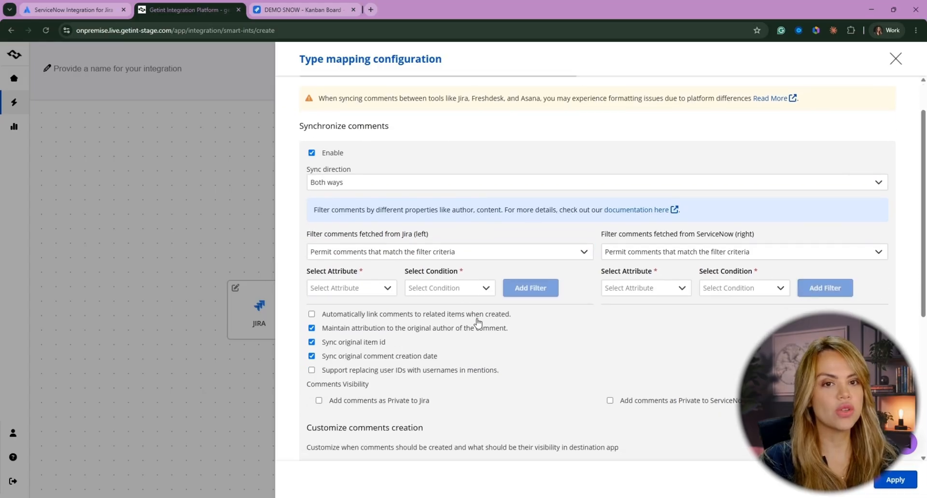
left_click(378, 258)
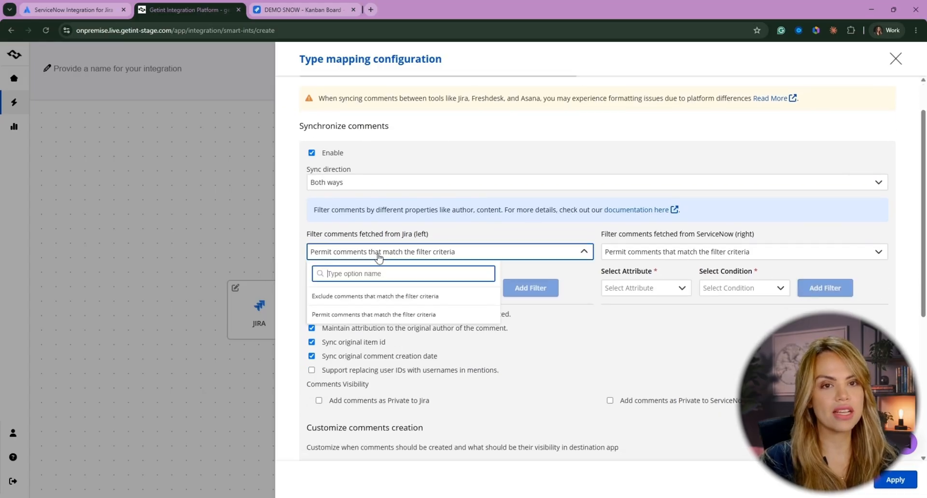
left_click(367, 314)
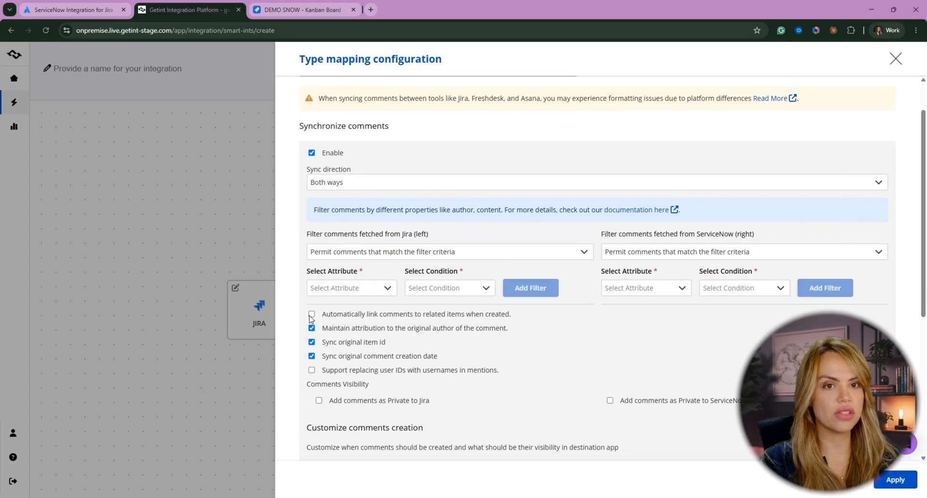
left_click(349, 288)
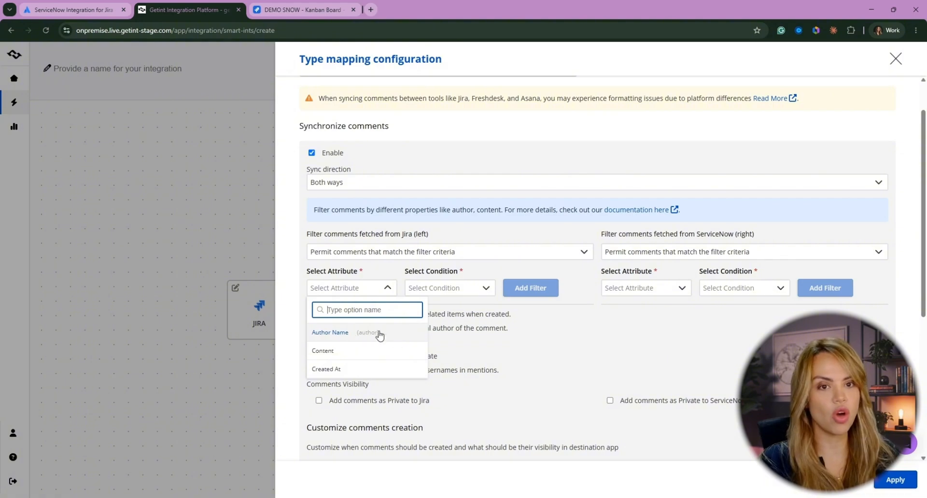
left_click(365, 355)
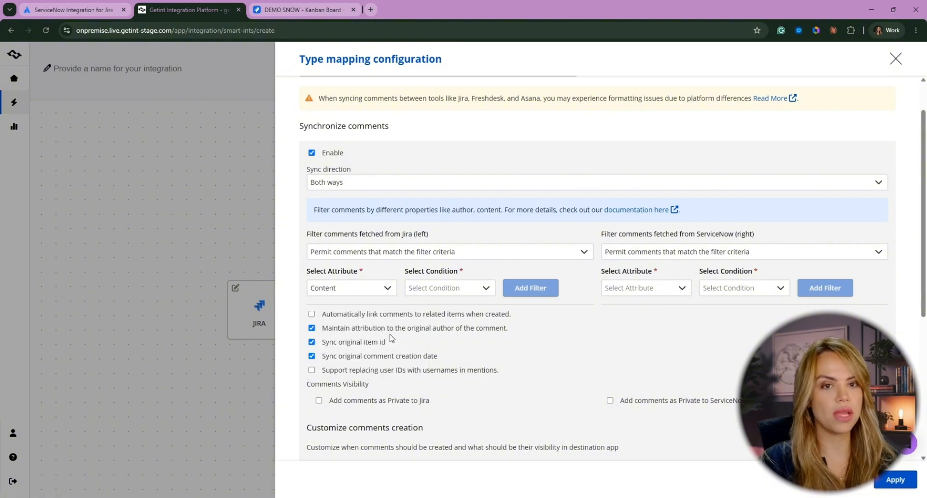
left_click(442, 288)
left_click(425, 332)
left_click(489, 288)
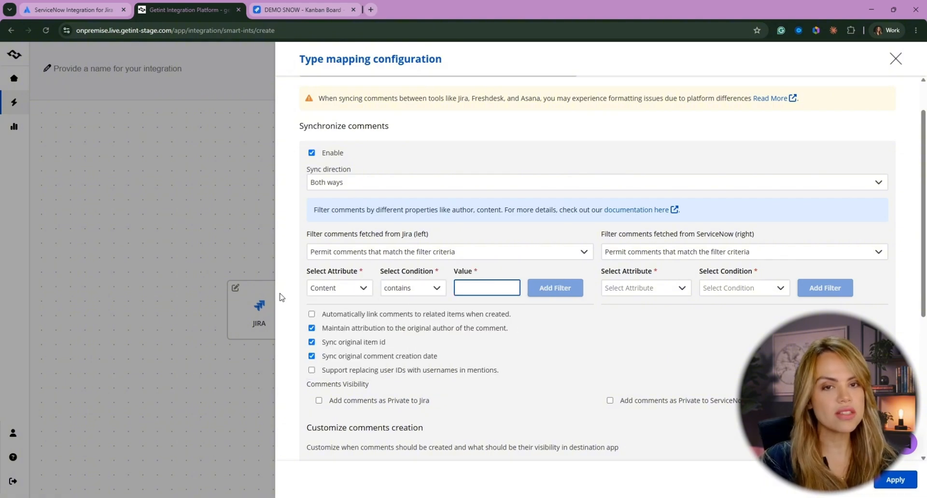
left_click(339, 288)
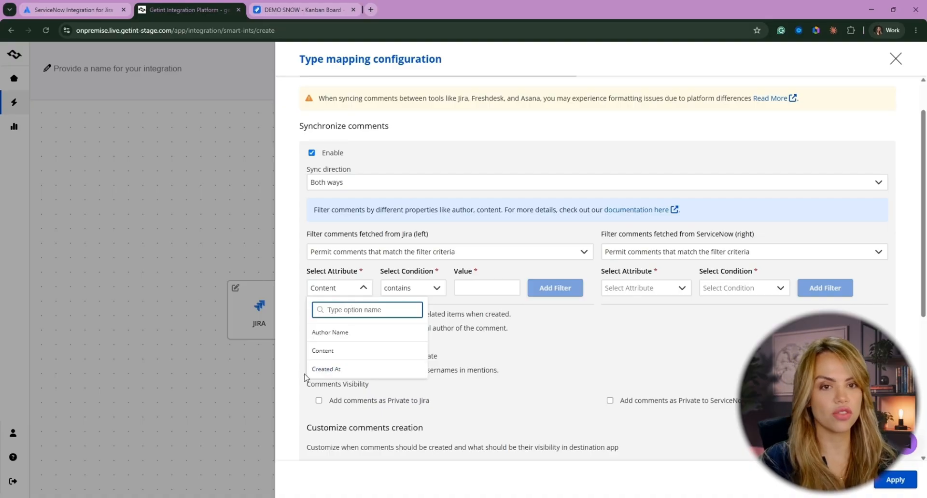
left_click(639, 334)
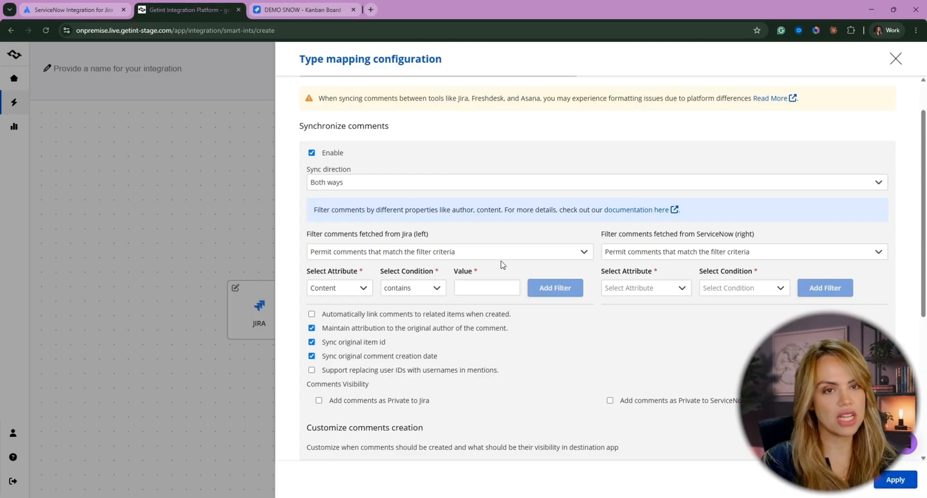
- Enable attachment synchronization for the Task–Incident mapping and keep its sync direction at Both ways
scroll(541, 372, "down", 2)
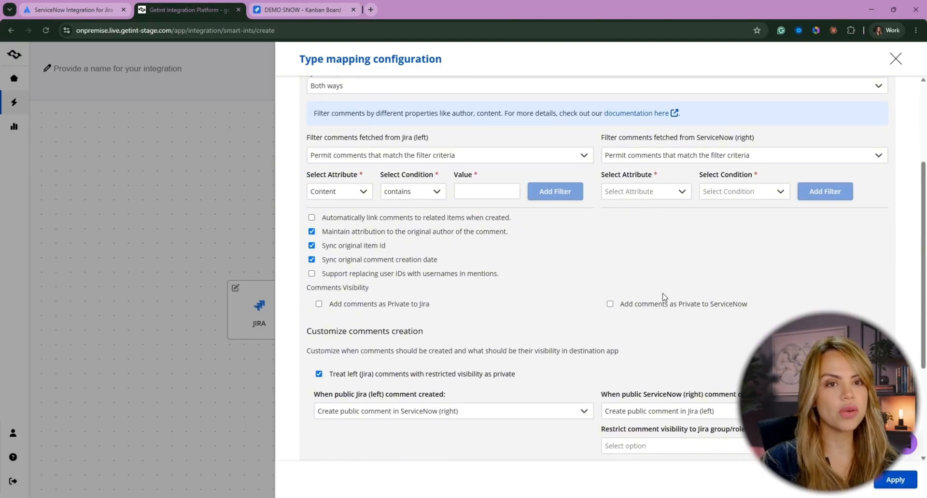
scroll(515, 362, "down", 3)
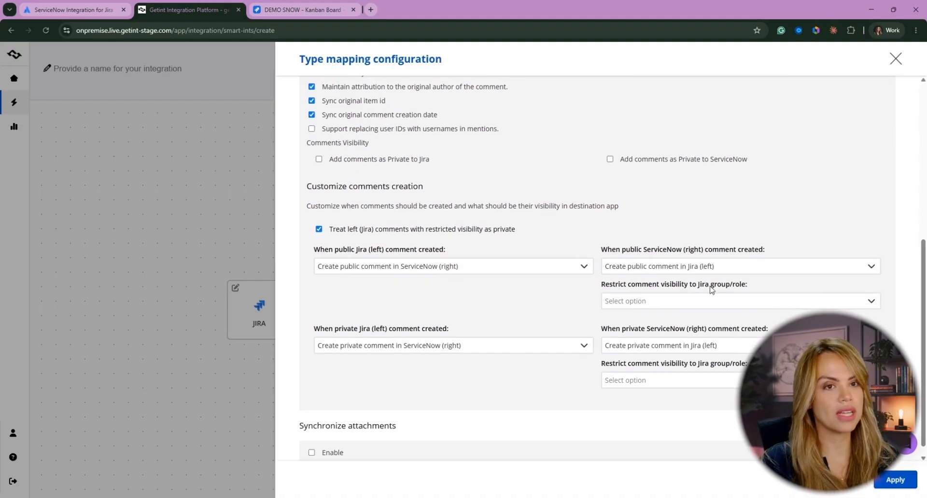
scroll(483, 357, "down", 1)
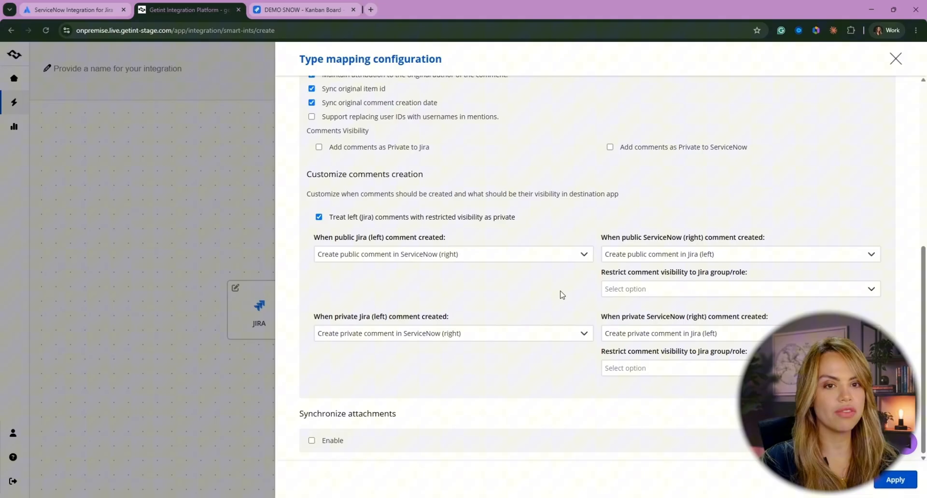
left_click(311, 440)
scroll(446, 363, "down", 2)
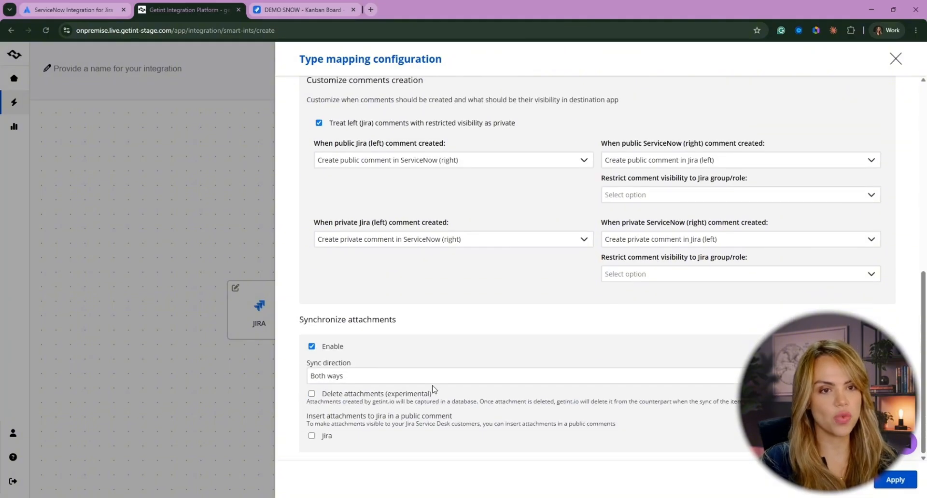
left_click(439, 379)
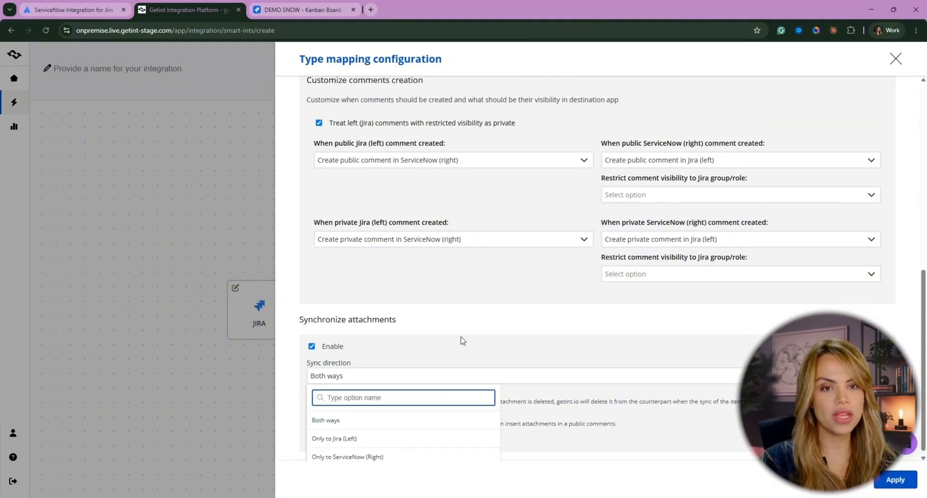
left_click(485, 355)
- Enable customized create/update actions in the advanced settings to view their sync options, and disable them again
scroll(523, 338, "up", 10)
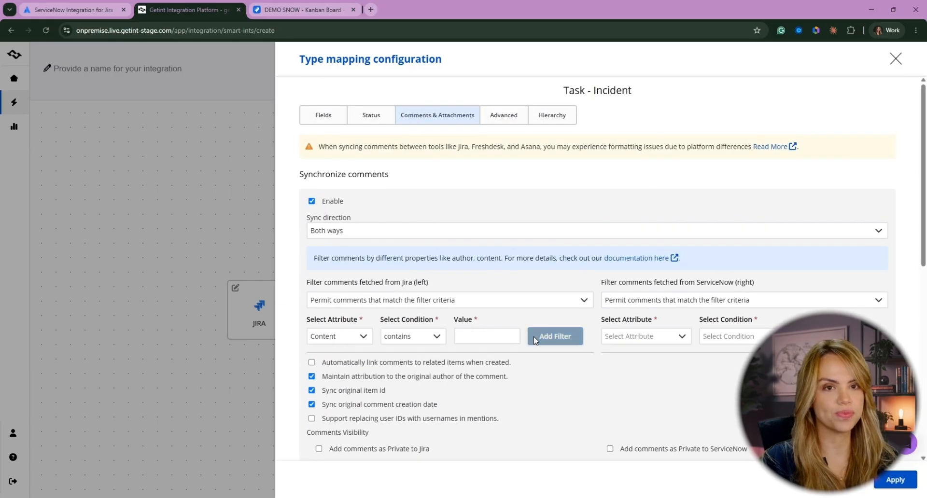
left_click(504, 118)
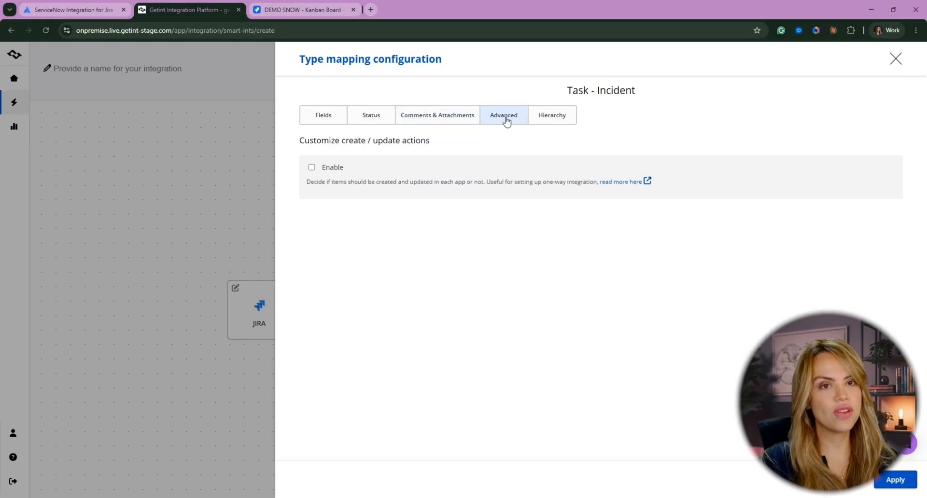
left_click(312, 169)
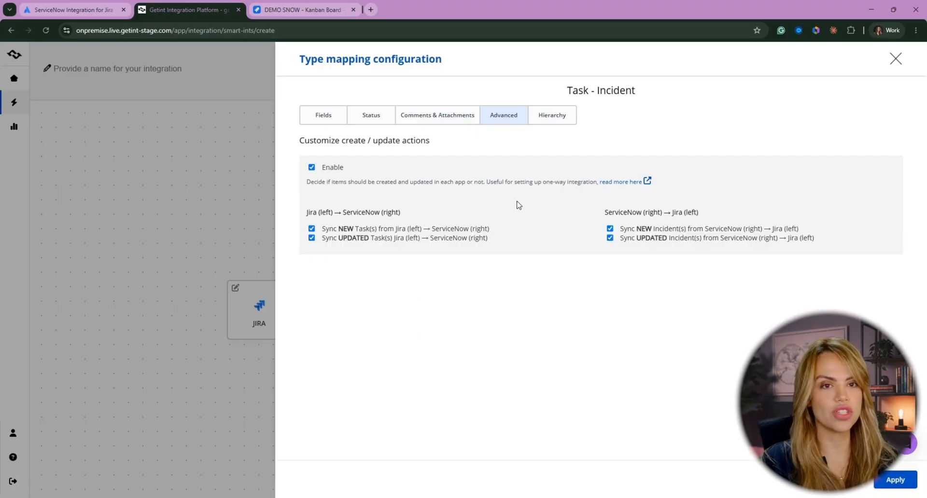
left_click(311, 167)
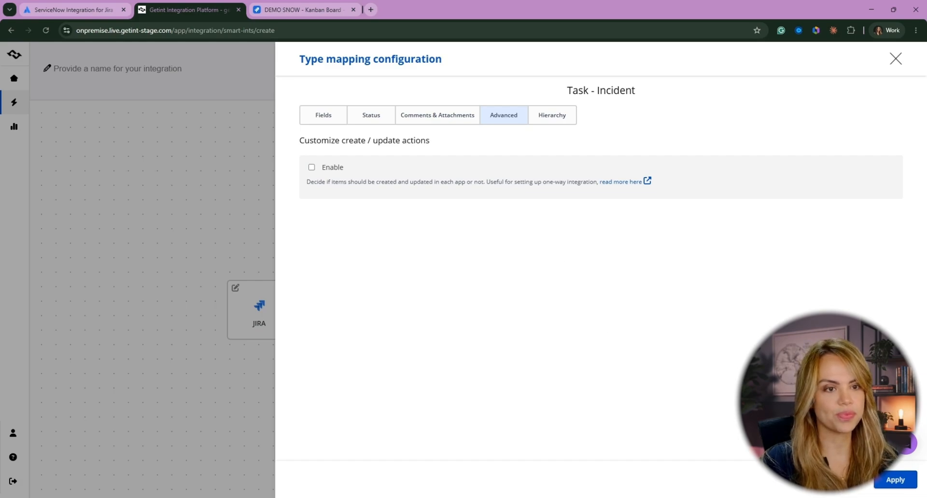
- Apply the type mapping configuration for Task and Incident
left_click(896, 479)
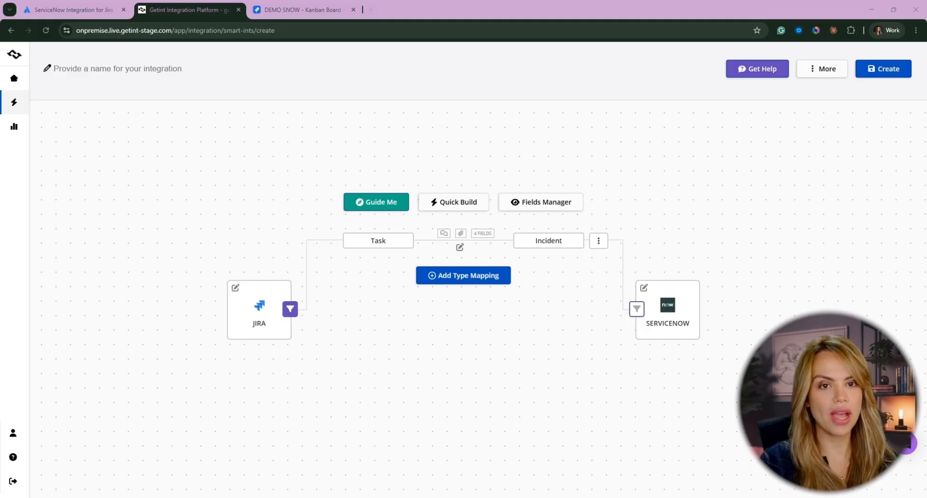
- Draft an all-items filter for Jira where Labels contains SYNC, and leave the filter settings without adding it
left_click(291, 311)
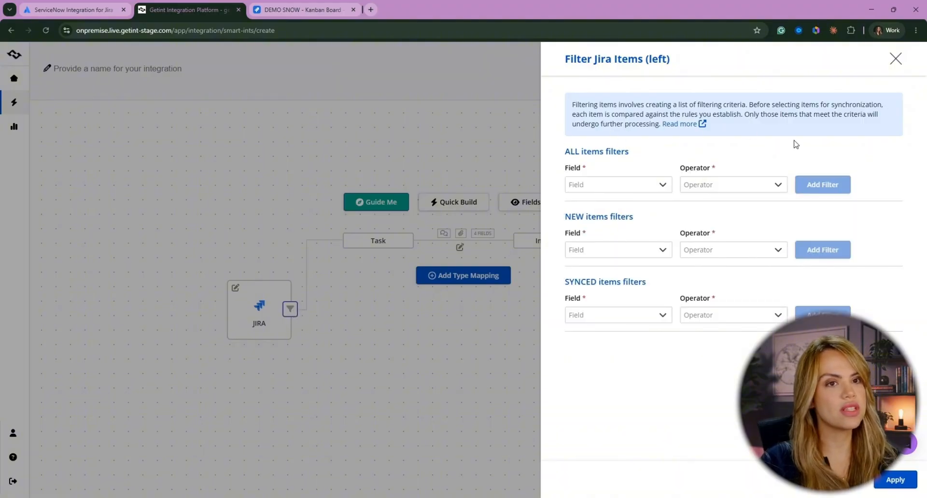
left_click(612, 189)
type("label")
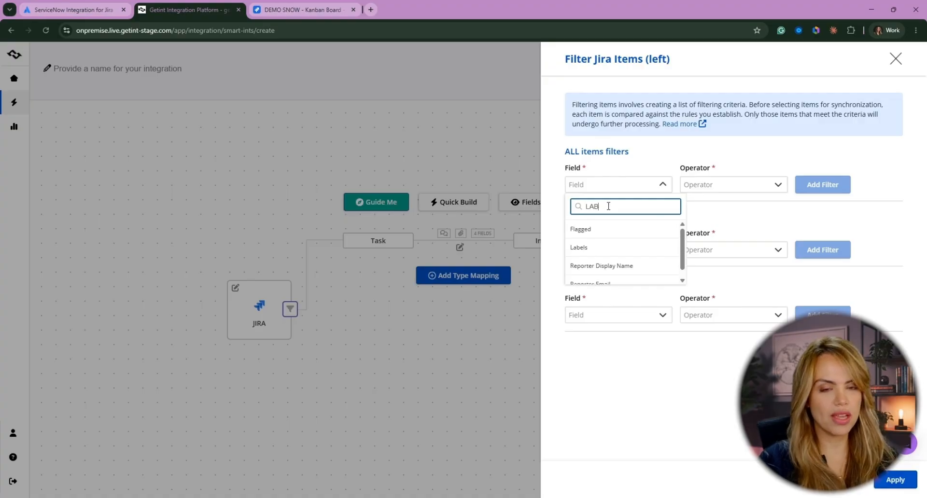
left_click(627, 237)
left_click(697, 193)
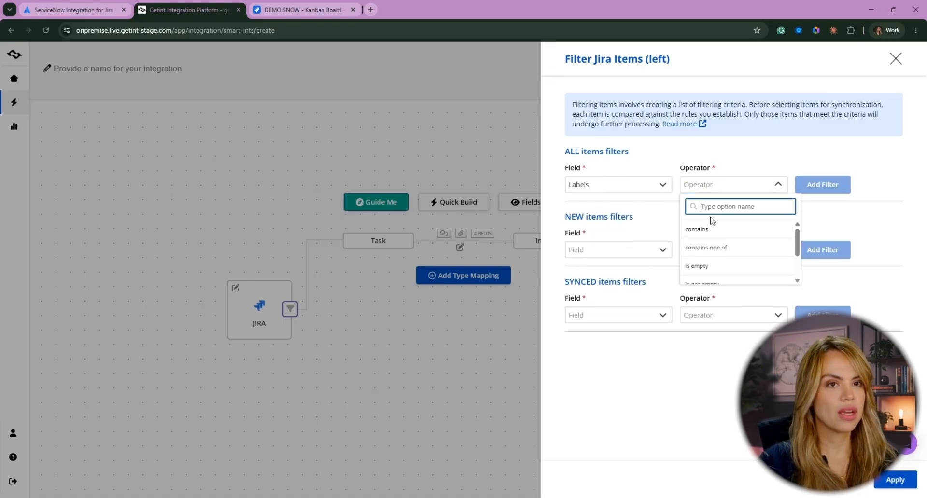
left_click(709, 231)
left_click(759, 185)
type("SYNC")
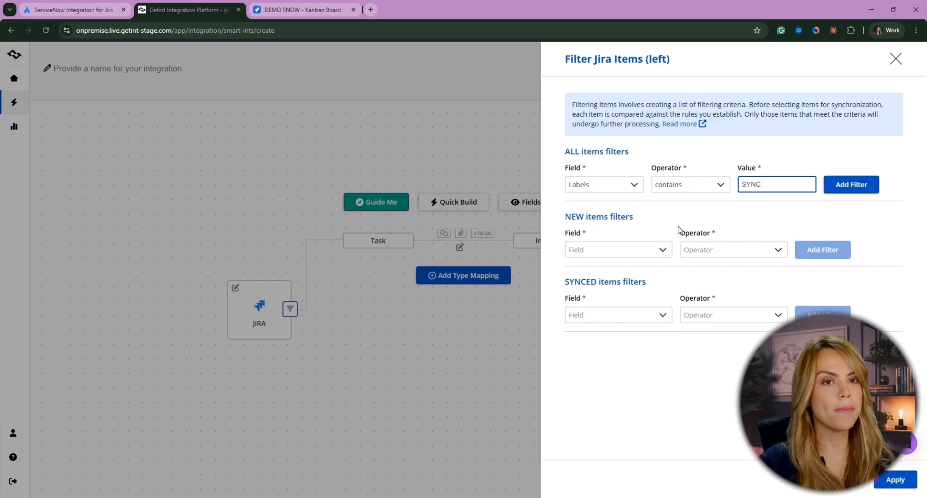
left_click(407, 415)
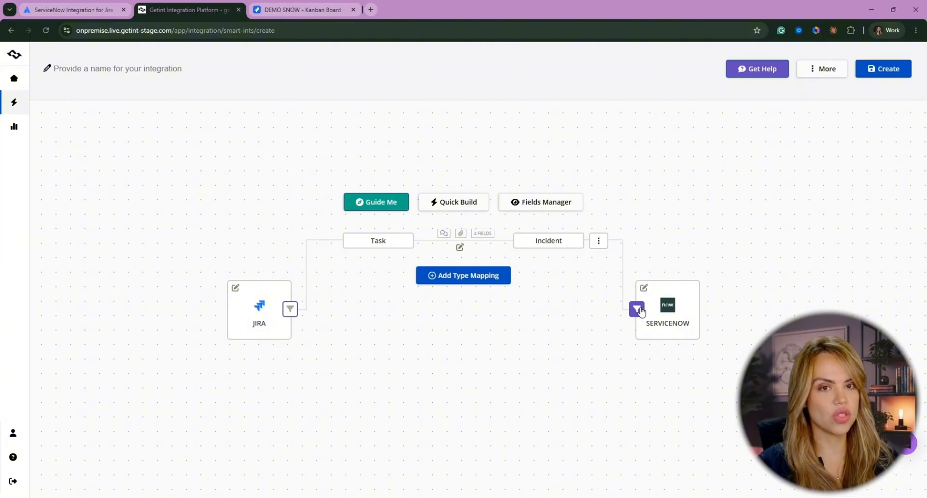
- Look through the fields available for filtering all ServiceNow items, and leave the filter settings without choosing one
left_click(637, 309)
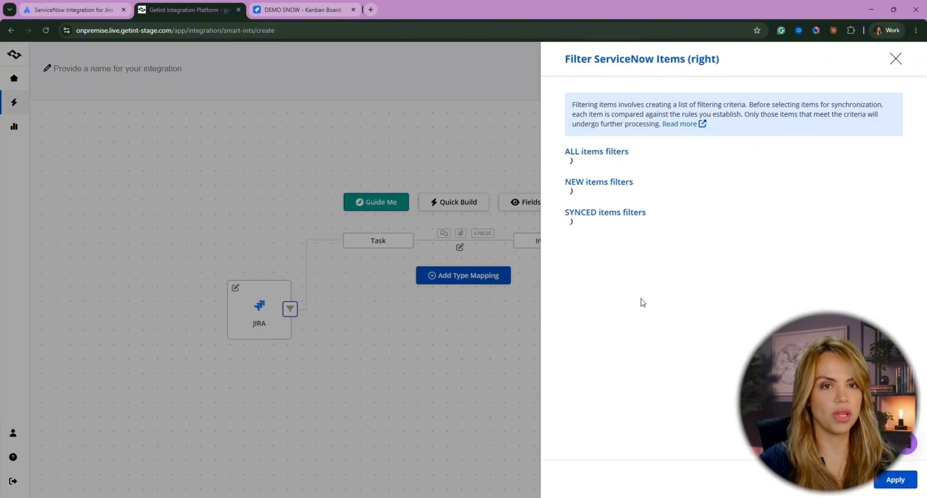
left_click(655, 189)
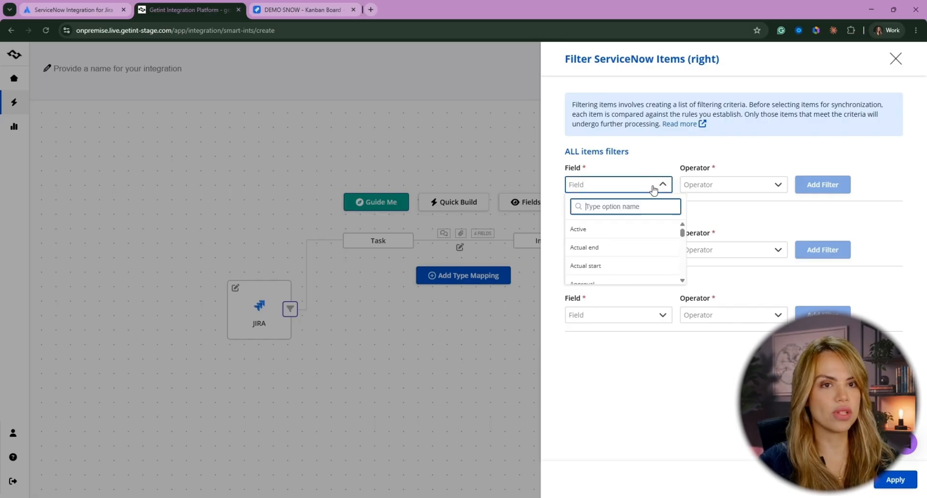
left_click(610, 398)
left_click(310, 361)
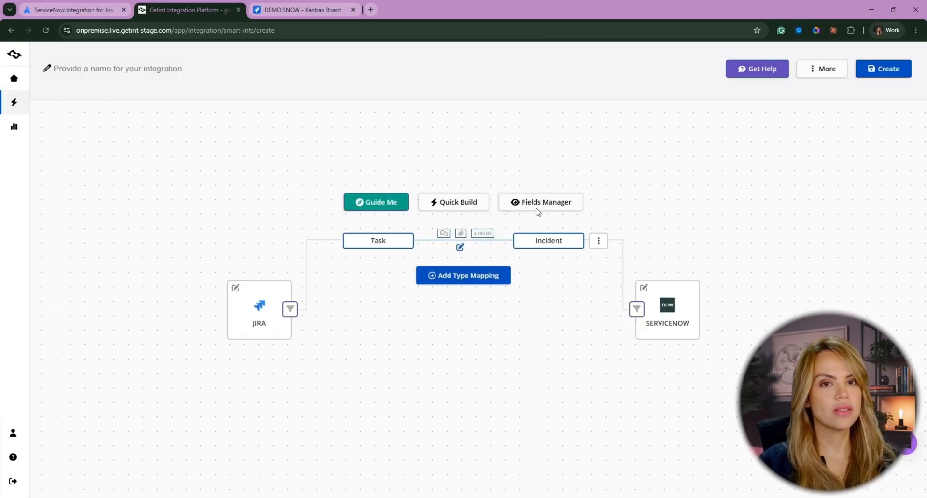
- Create the integration under the name Demo Snow and open its latest runs
left_click(124, 68)
type("dEMO")
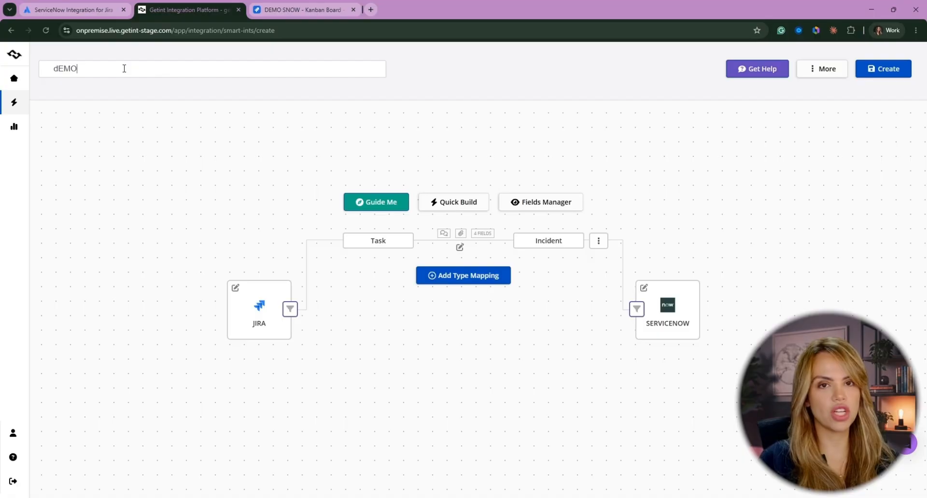
key("BackSpace")
key("BackSpace")
type("Demo Snow")
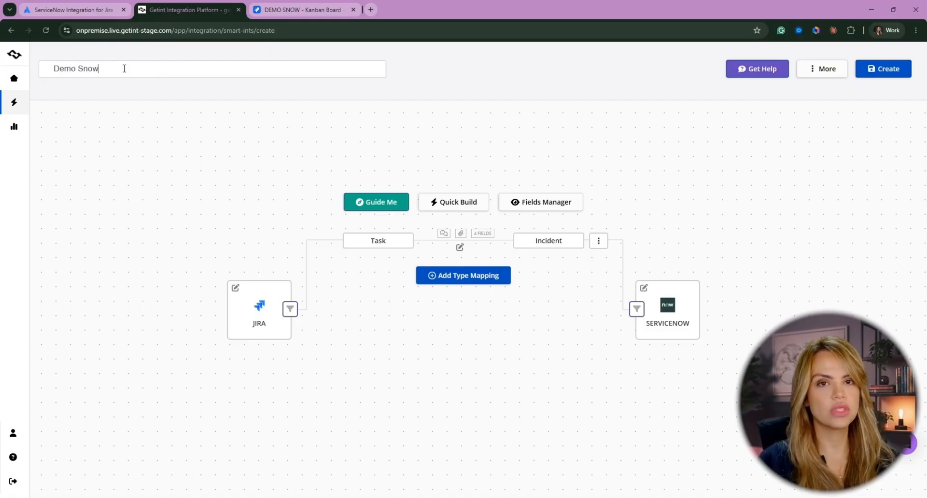
left_click(883, 69)
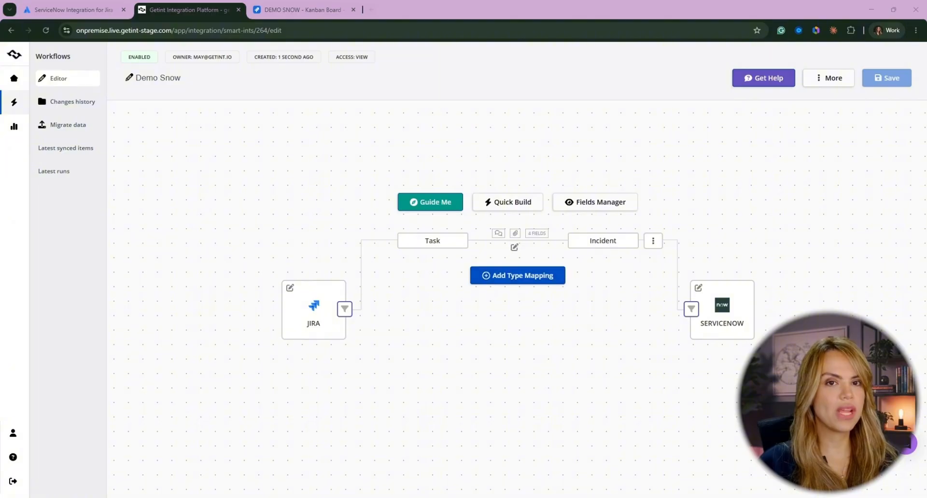
left_click(56, 172)
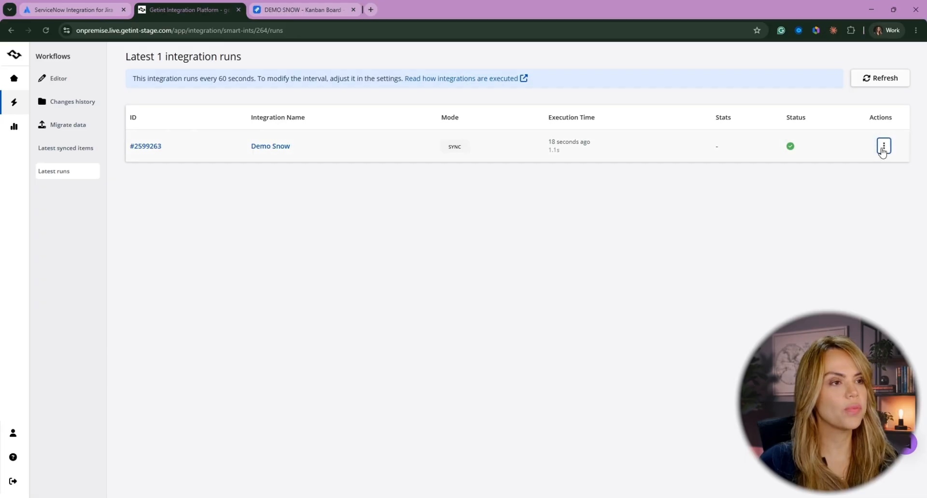
- Switch to Jira and start a new DEMO SNOW work item with the summary "Demo for snow" and the description "Demo the product"
left_click(302, 9)
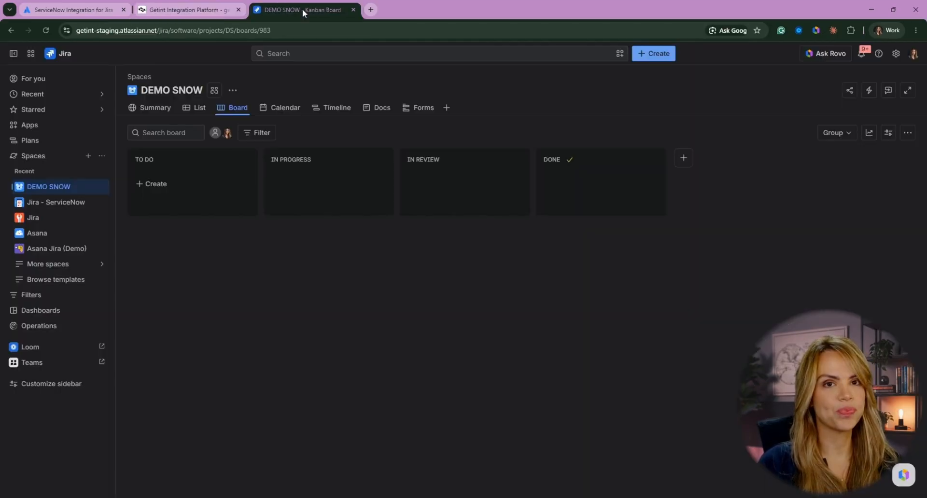
left_click(153, 183)
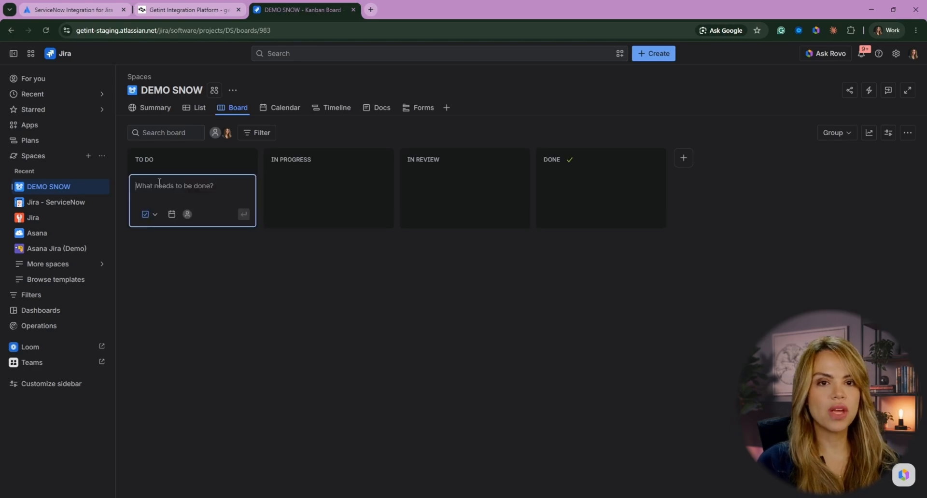
left_click(658, 54)
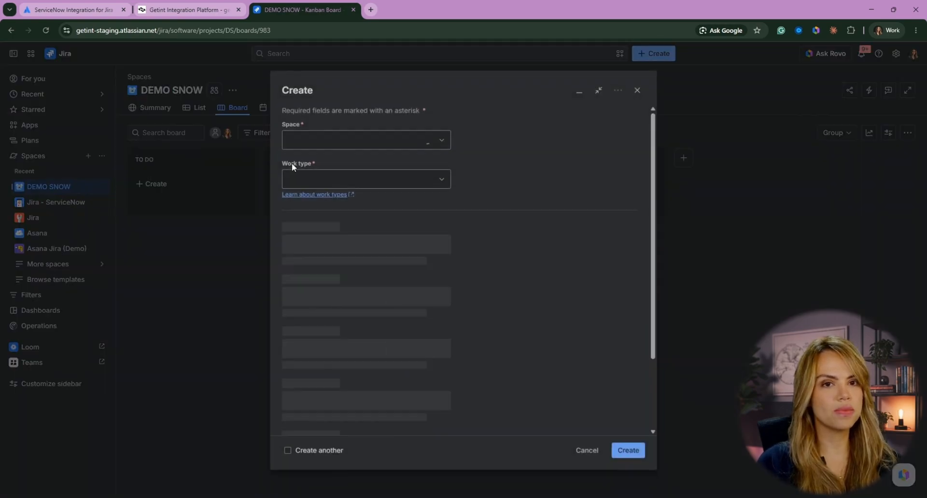
left_click(337, 177)
key("Escape")
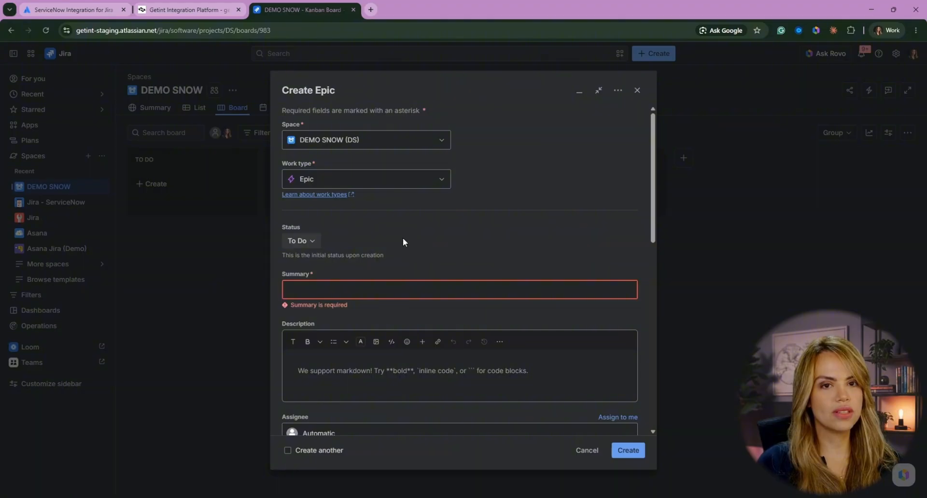
left_click(322, 292)
type("Dem")
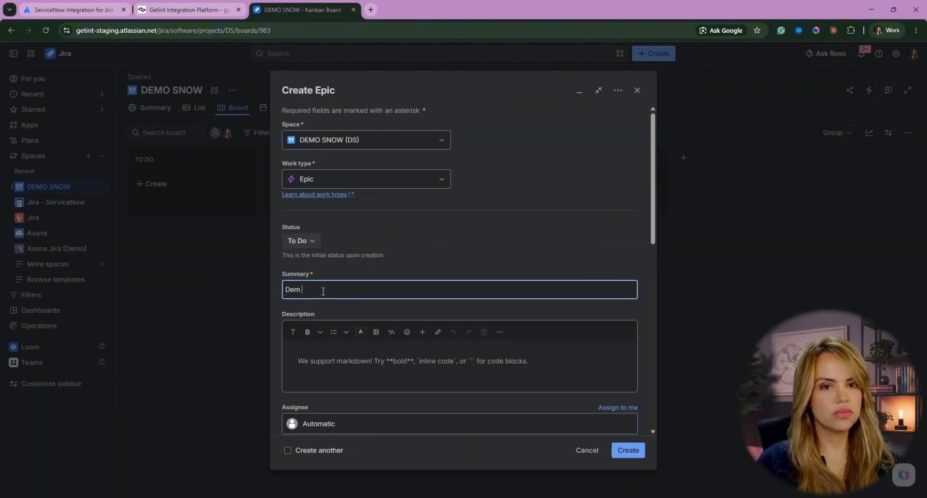
type("o for ")
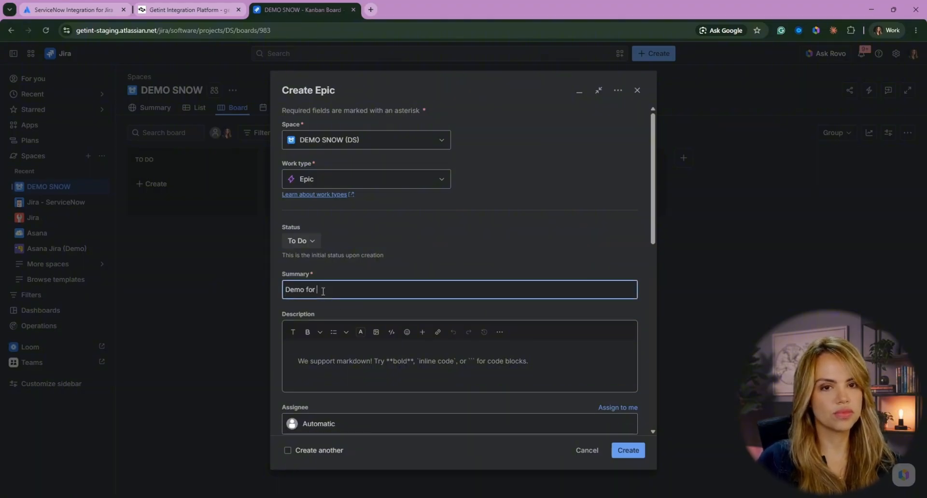
type("snbow")
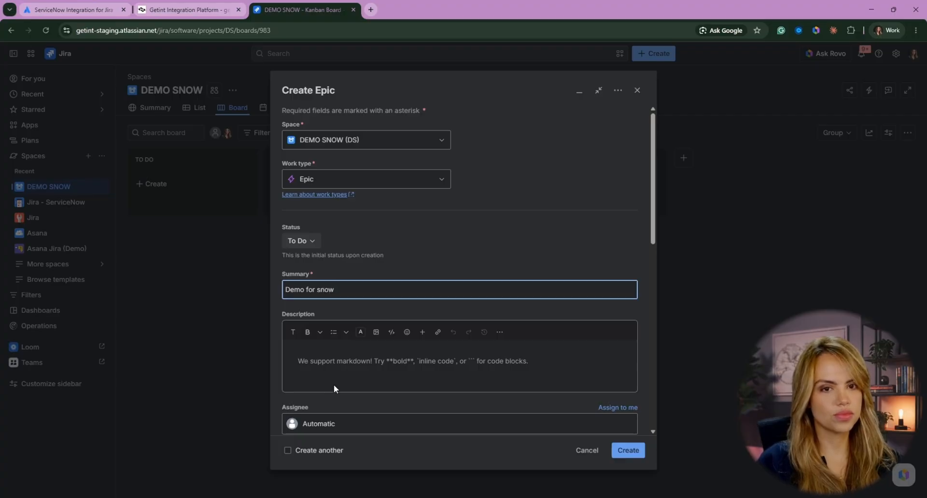
left_click(334, 389)
type("Demo the product")
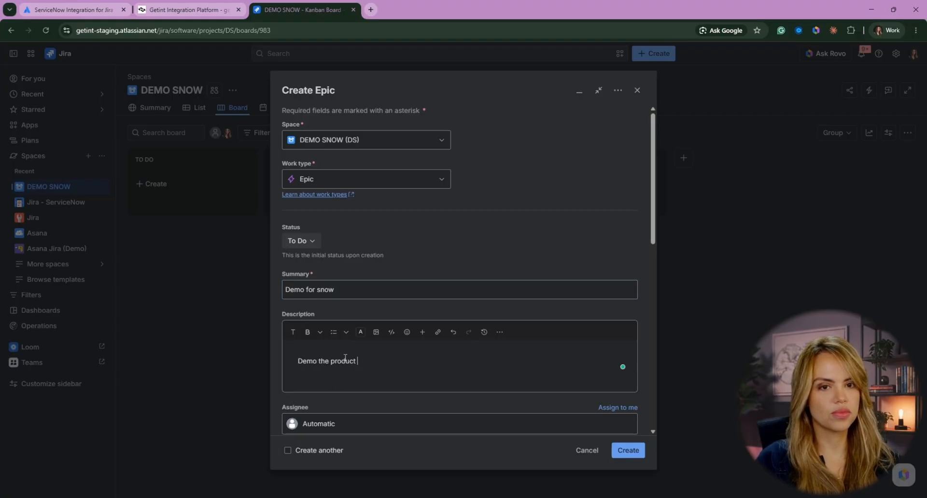
- Assign the new work item to yourself, attach the ChatGPT PNG image of the Getint logo, and create the item
scroll(435, 337, "down", 5)
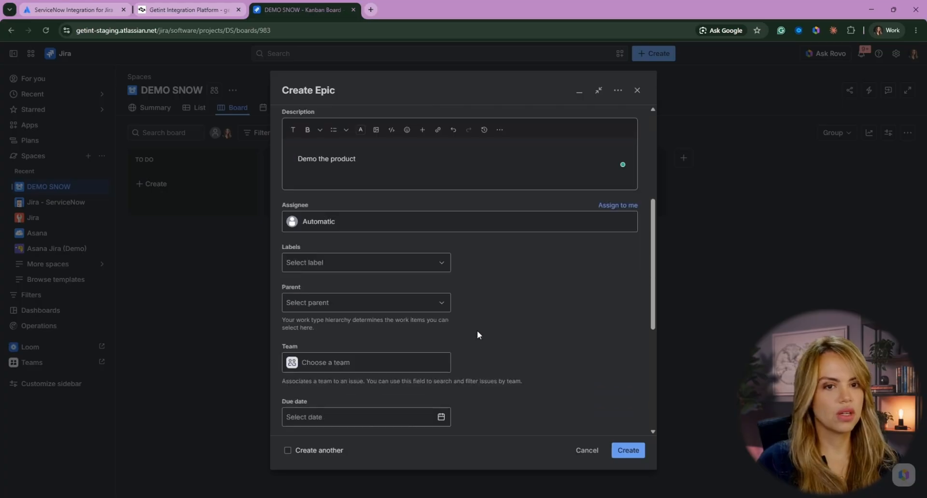
left_click(628, 169)
scroll(425, 265, "down", 4)
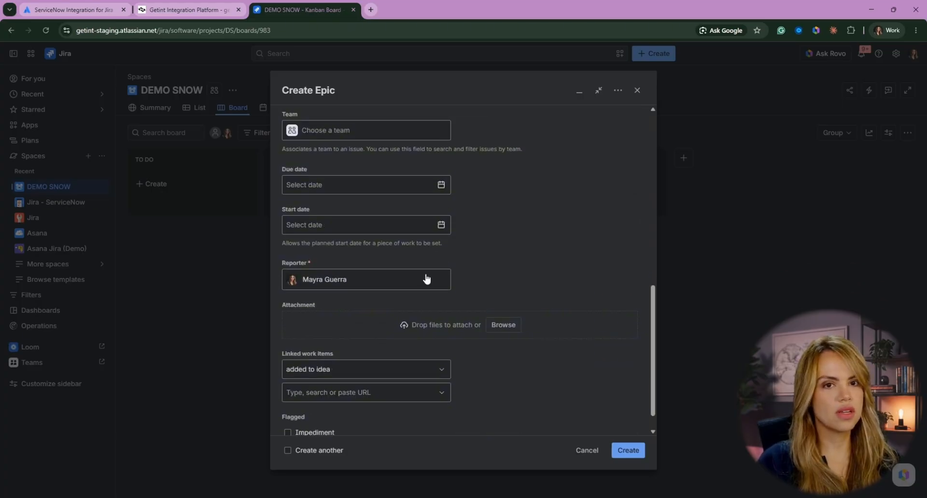
scroll(376, 232, "up", 1)
scroll(435, 265, "down", 2)
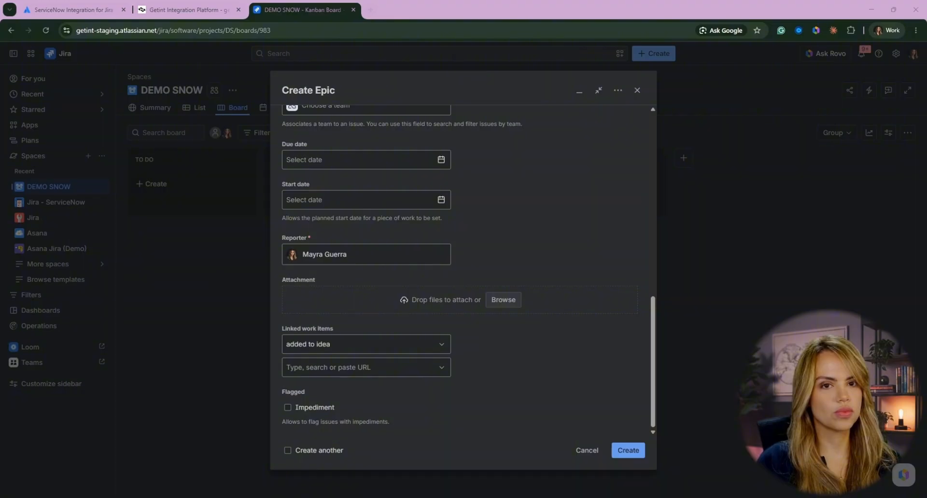
left_click(540, 428)
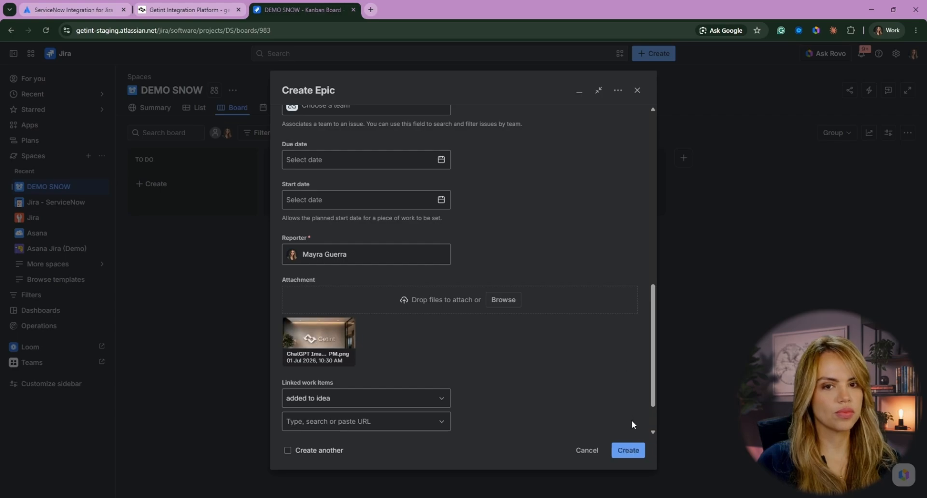
left_click(626, 454)
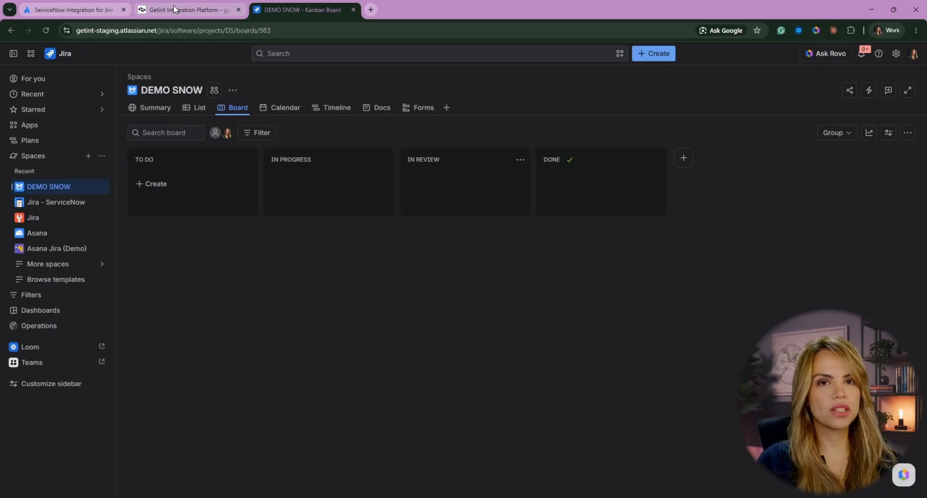
- Switch to Getint and open the details of the most recent Demo Snow run that performed a sync
left_click(178, 9)
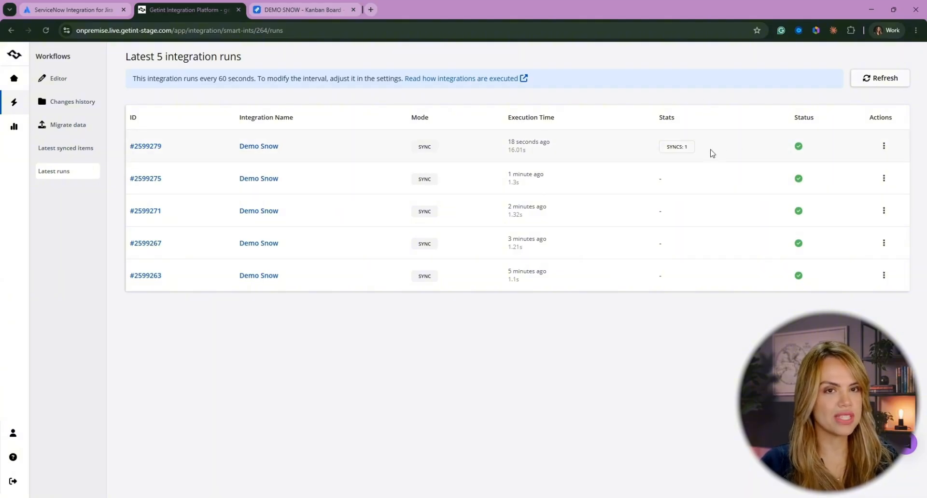
left_click(883, 145)
left_click(849, 146)
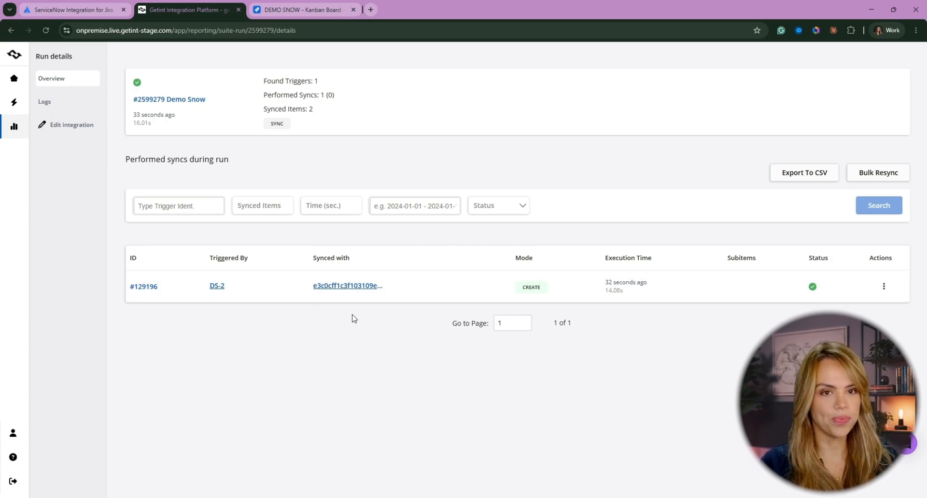
- Review the collected item data of Jira item DS-2 and of the ServiceNow item it was synced with
left_click(216, 287)
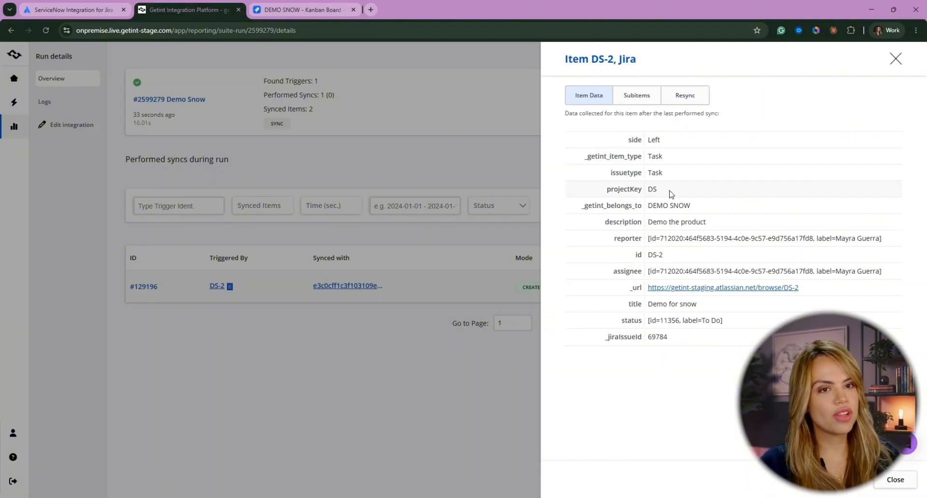
left_click(297, 349)
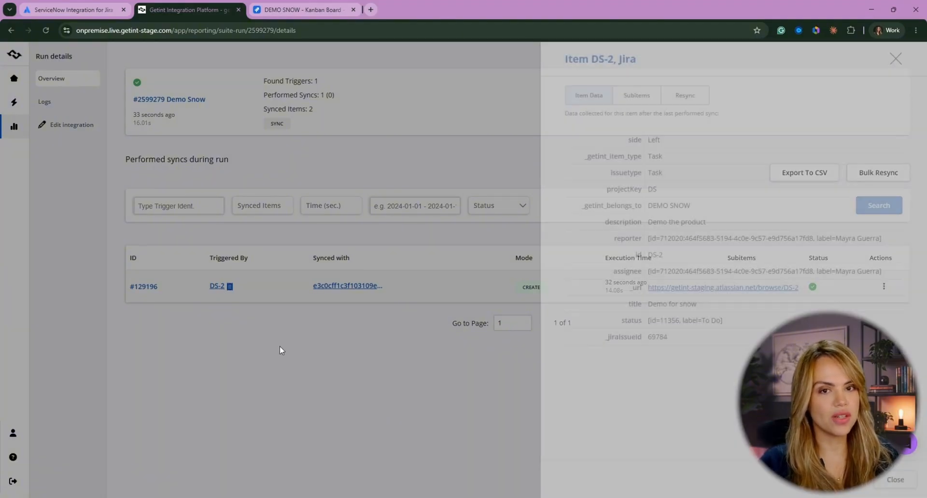
left_click(338, 286)
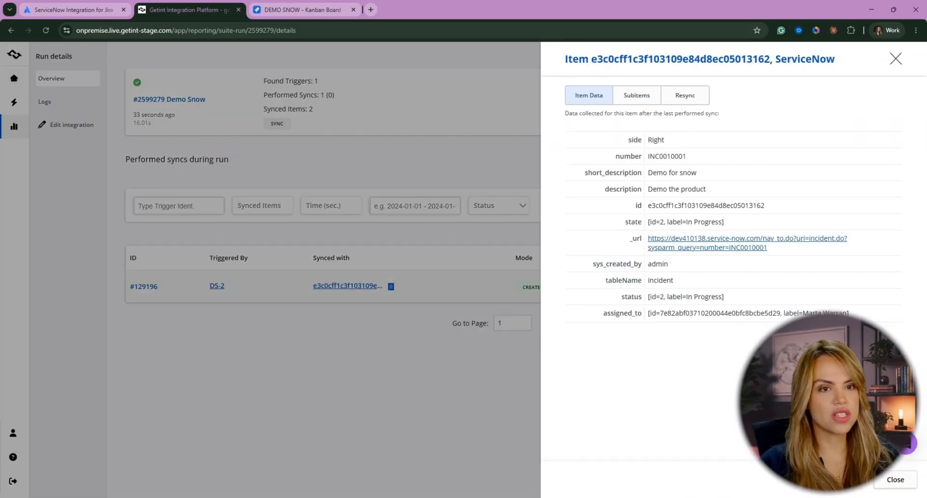
- Open the synced incident in ServiceNow from its item link and review its fields, notes and activities
left_click(677, 242)
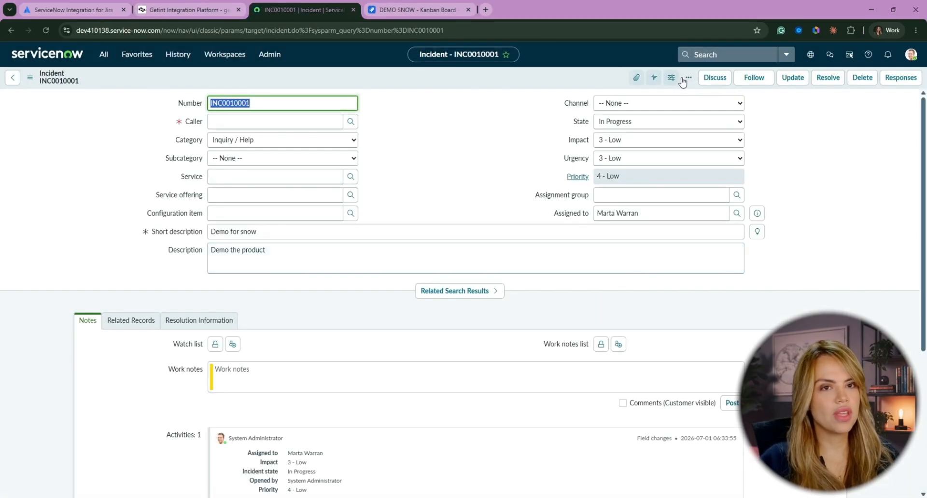
scroll(513, 243, "down", 5)
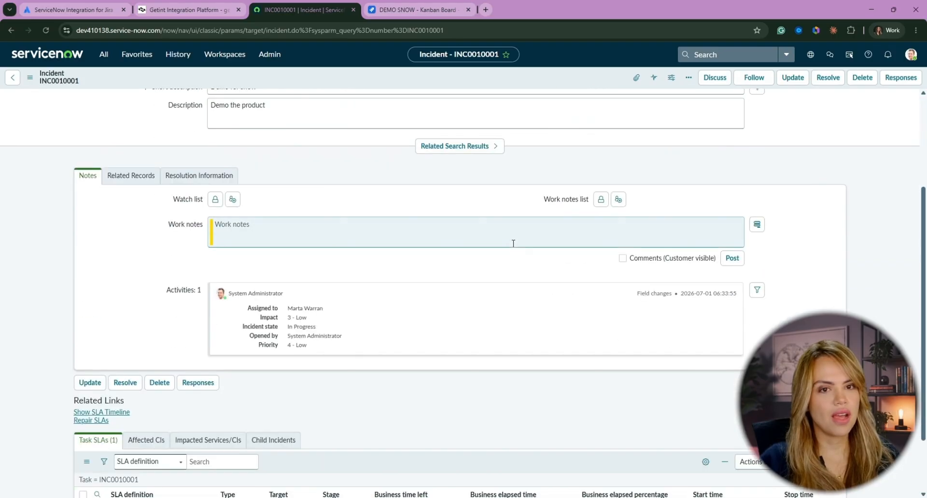
scroll(520, 401, "up", 5)
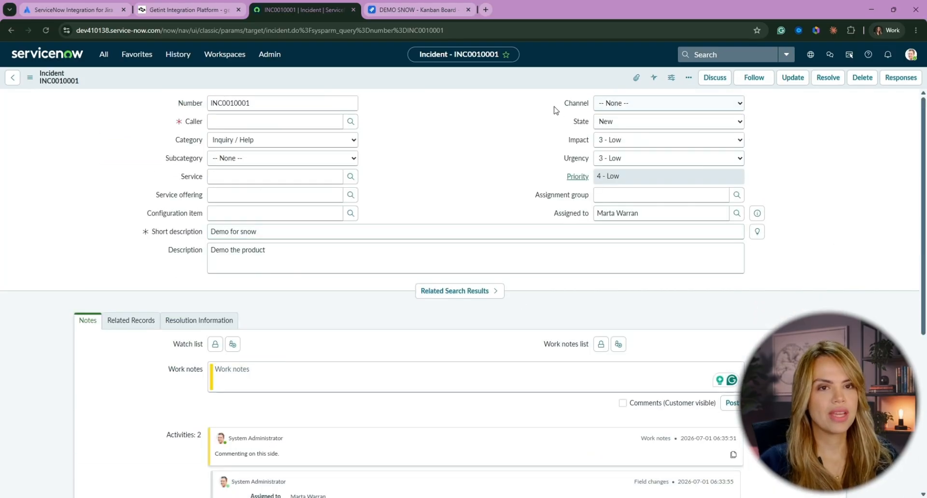
- Change the incident's state and post the work note "new comment from here"
left_click(613, 124)
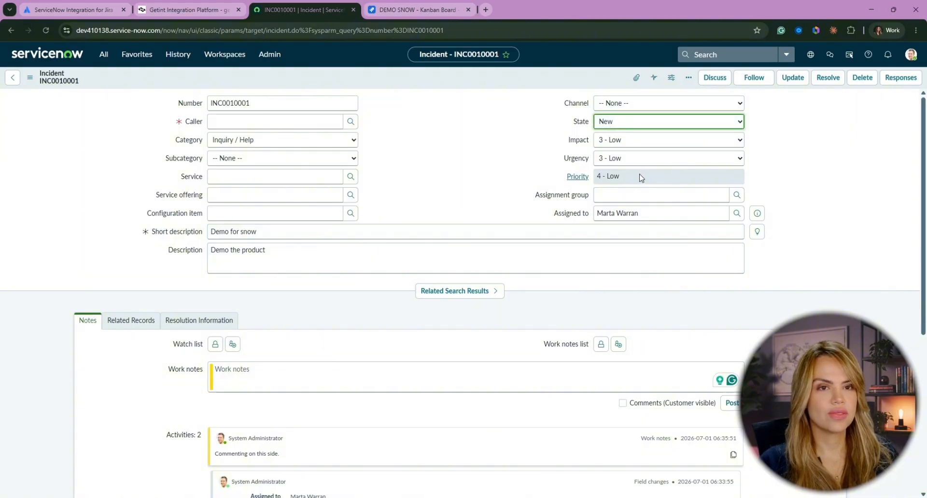
left_click(639, 174)
scroll(511, 316, "down", 1)
left_click(378, 334)
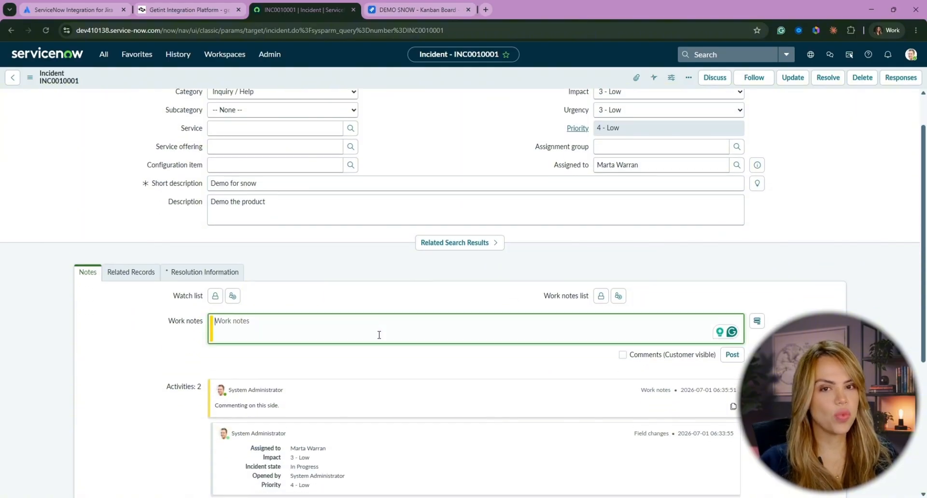
type("new comment from here")
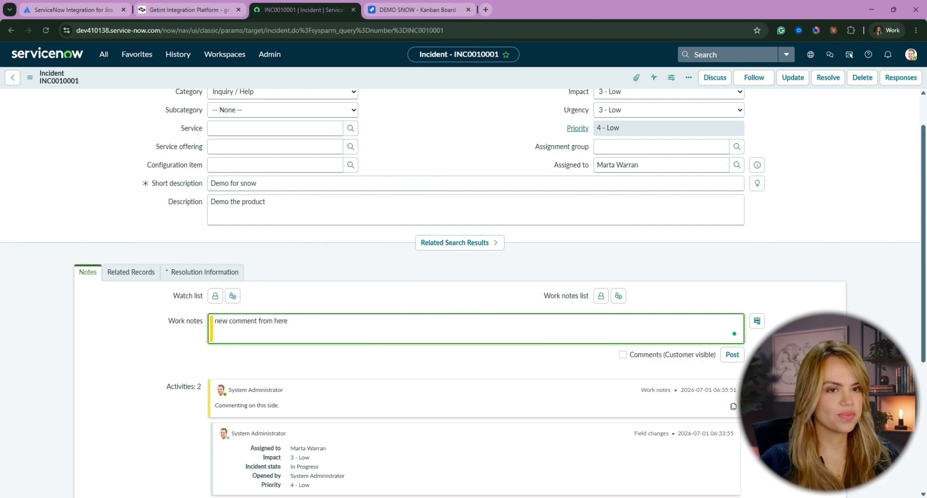
left_click(732, 355)
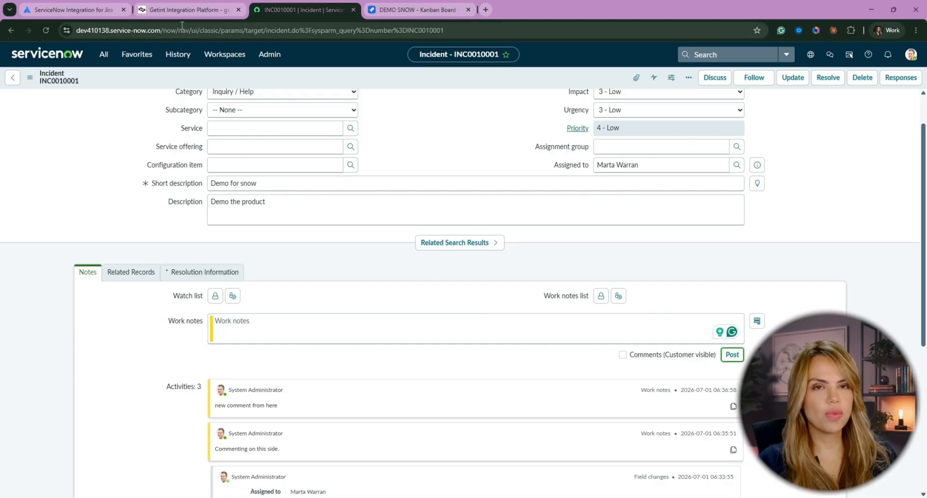
- Switch to Getint, list the latest integration runs, and open the details of the newest Demo Snow run
left_click(181, 9)
left_click(96, 167)
left_click(53, 171)
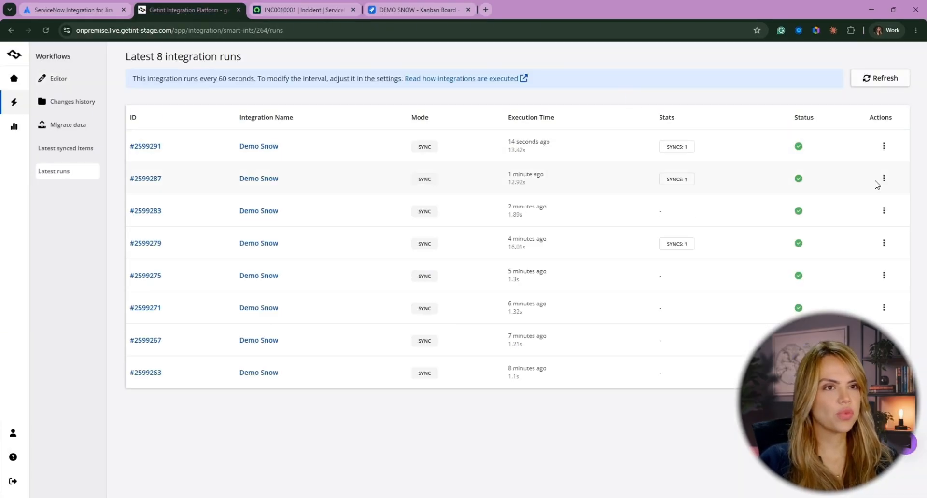
left_click(884, 146)
left_click(859, 148)
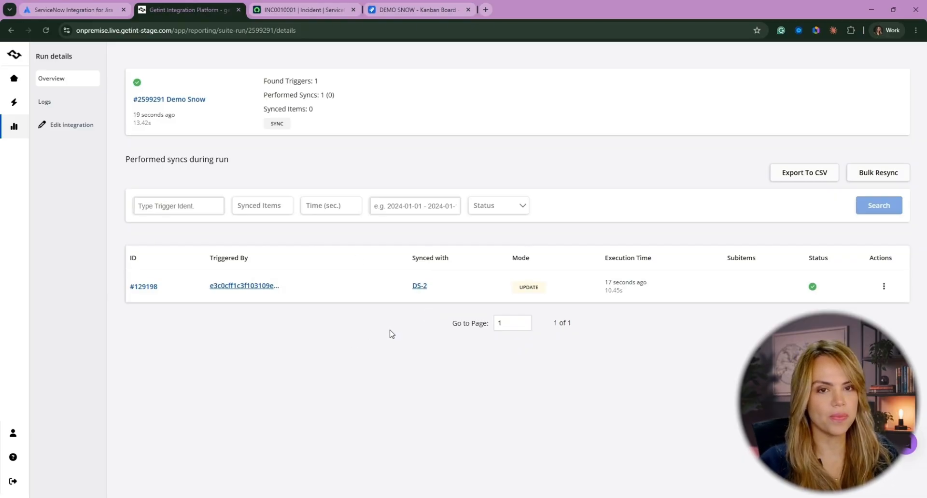
- Open Jira item DS-2 from the run's synced item data and review its status and the source incident ID in the newest comment
left_click(419, 287)
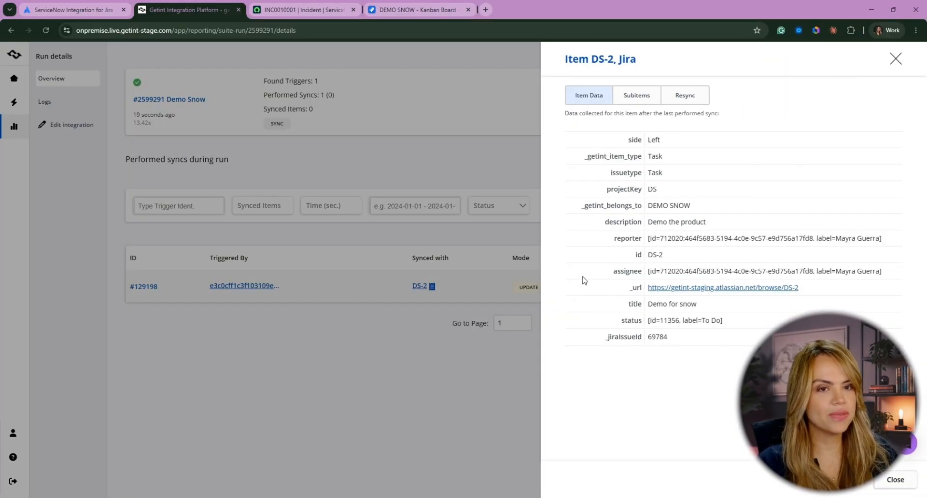
left_click(712, 288)
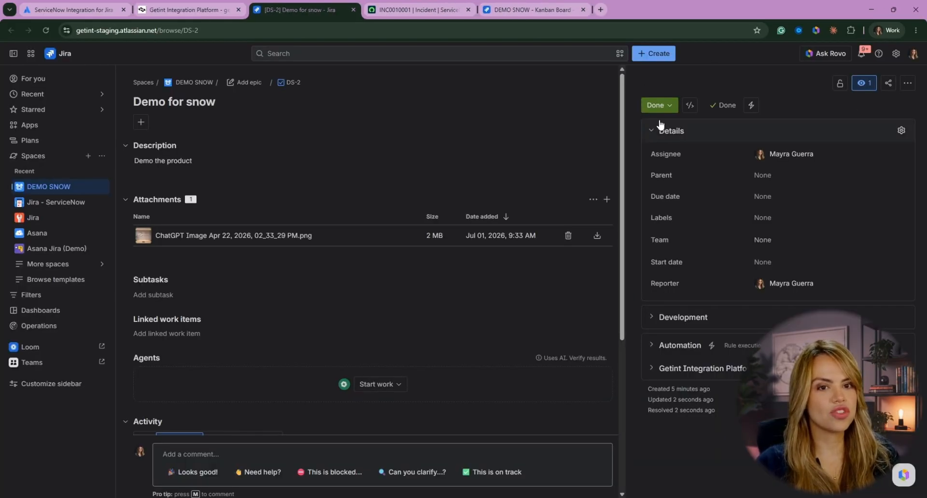
scroll(374, 213, "down", 5)
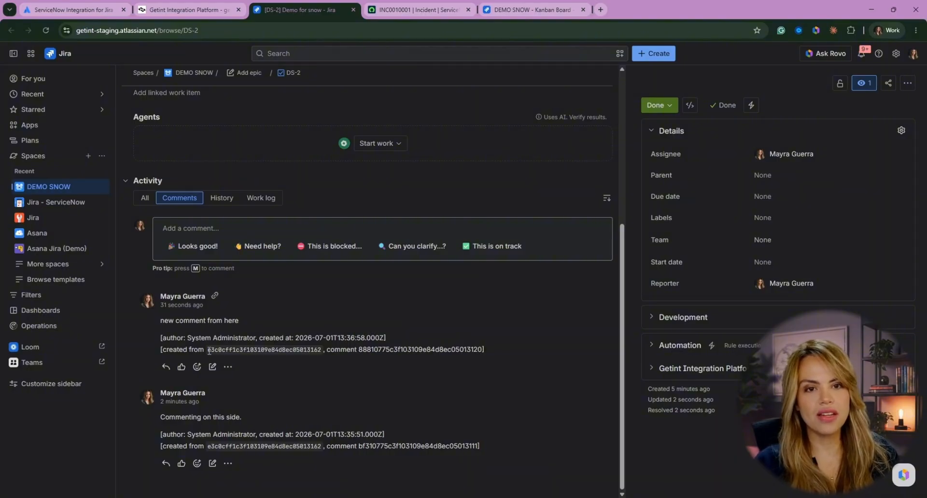
left_click_drag(208, 351, 321, 350)
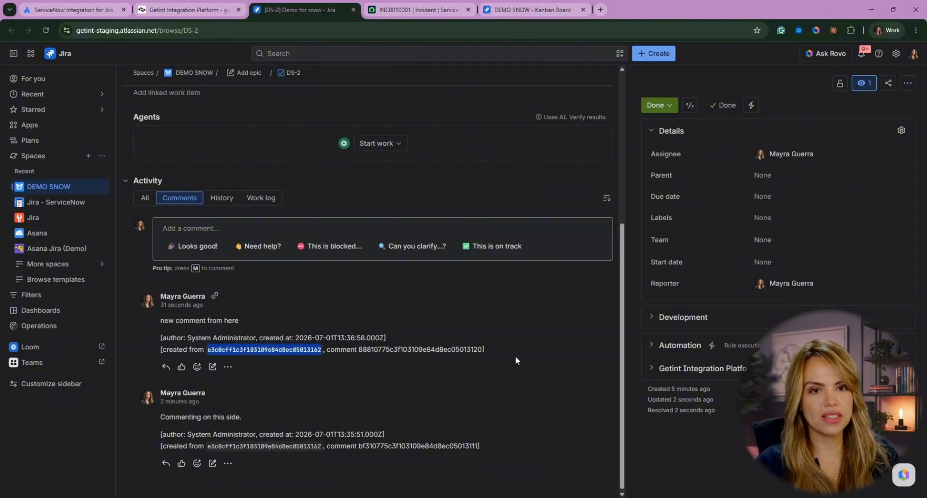